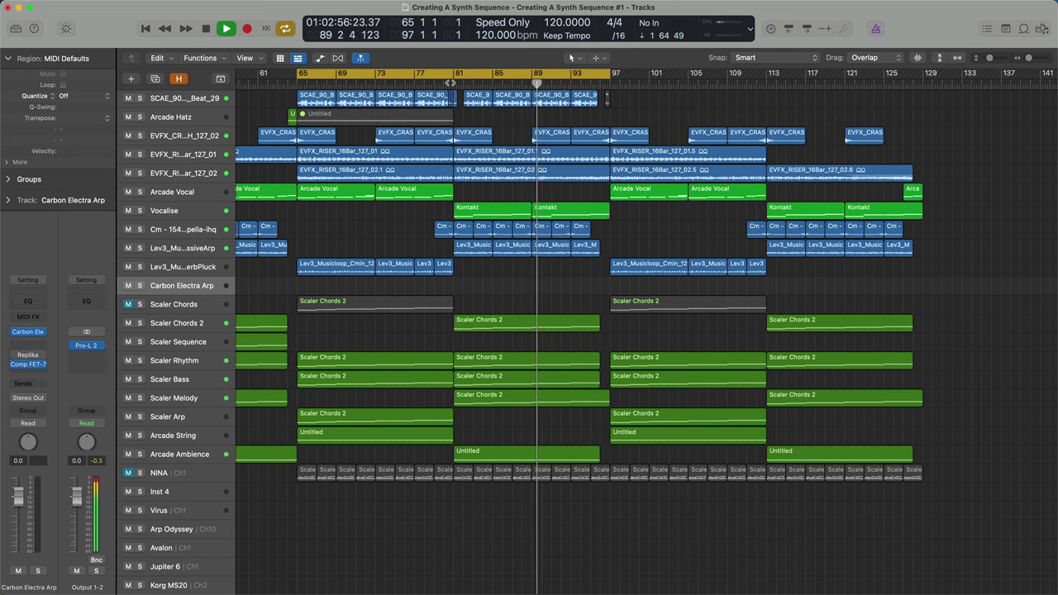
- Stop playback, lengthen the new Carbon Electra Arp region at bar 65 to two bars and solo its track
key("space")
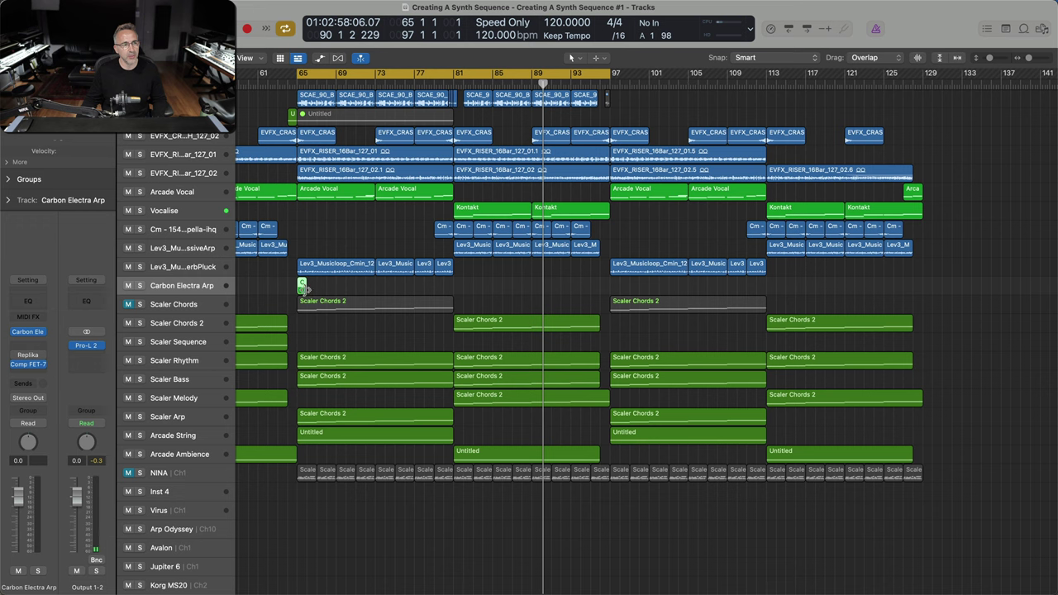
left_click_drag(306, 289, 314, 289)
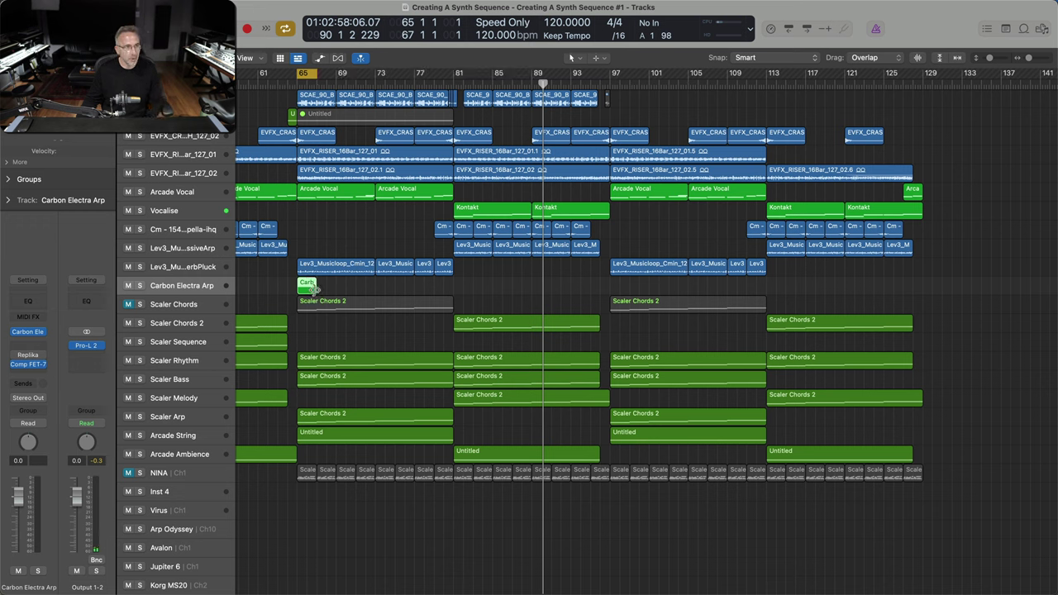
left_click(139, 286)
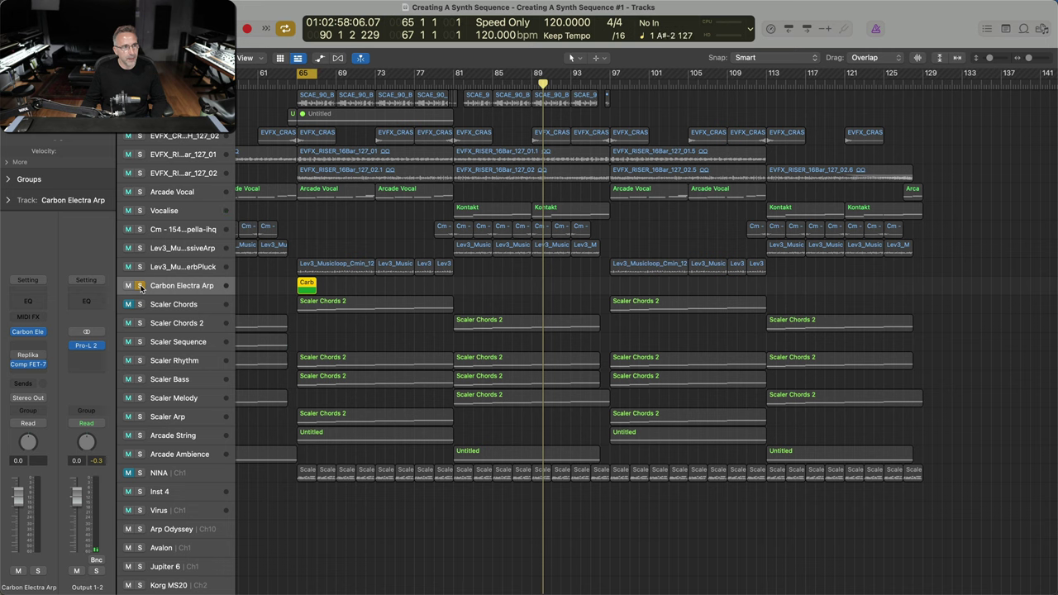
- Open the Carbon Electra Arp synth and its region in the piano roll, and place a sixteenth C2 note at the start of bar 65
left_click(188, 286)
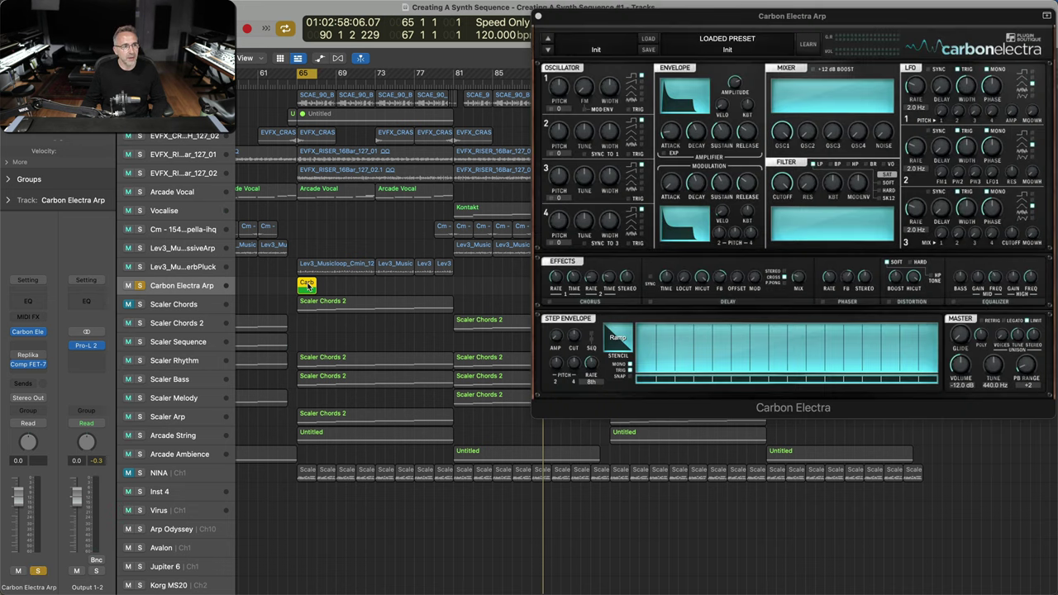
double_click(307, 287)
scroll(406, 463, "right", 1)
scroll(406, 464, "up", 1)
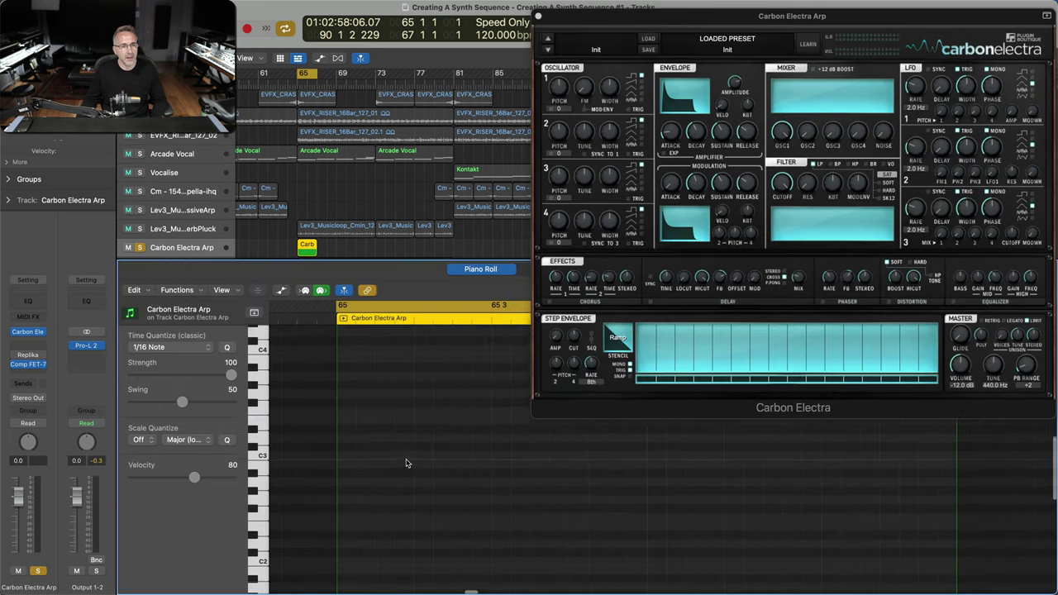
scroll(347, 496, "down", 2)
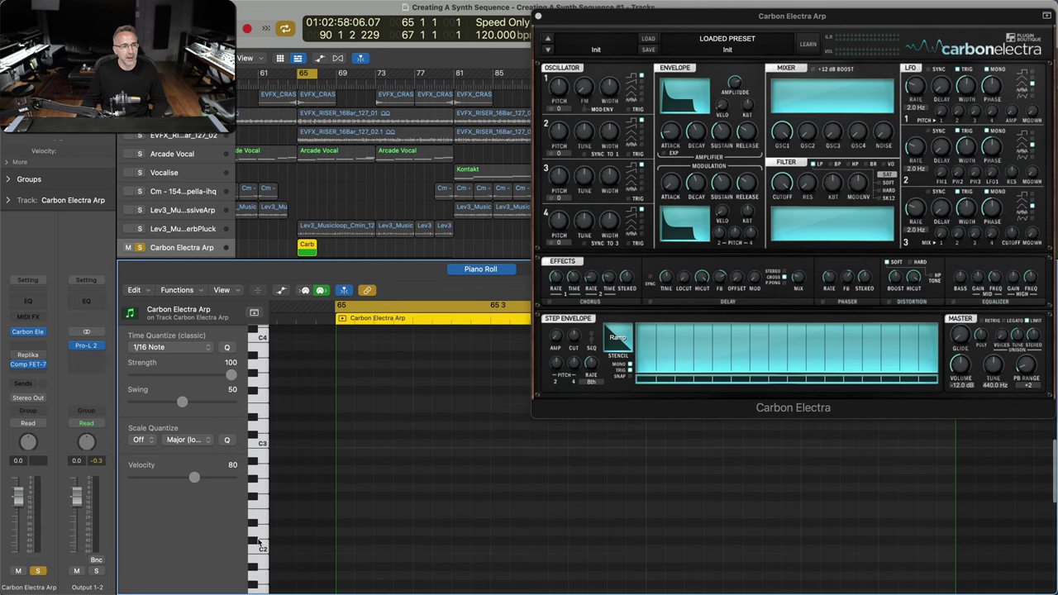
left_click(259, 542)
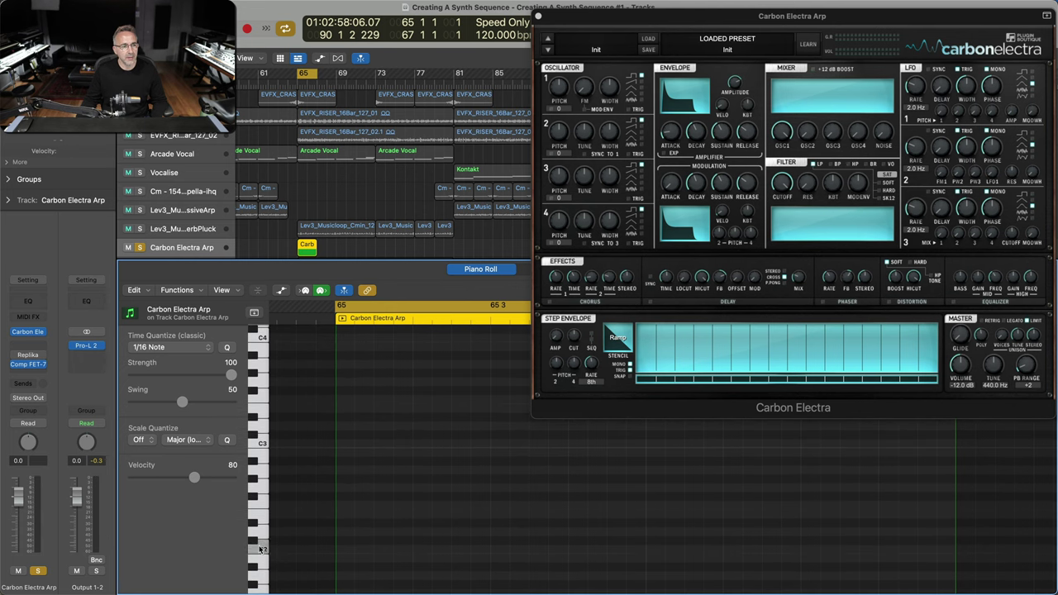
left_click(344, 549)
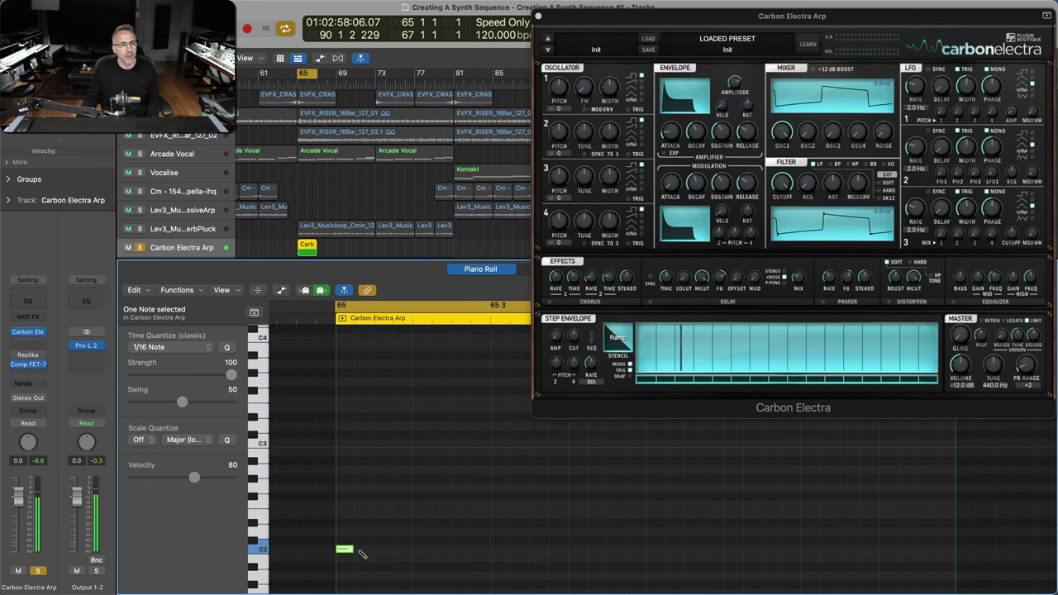
- Try the sixteenth-note pattern C2, C2, D#2, C2, C2, G2, C2, C2, C3 from bar 65 and delete all but its first note
left_click(364, 549)
left_click(383, 523)
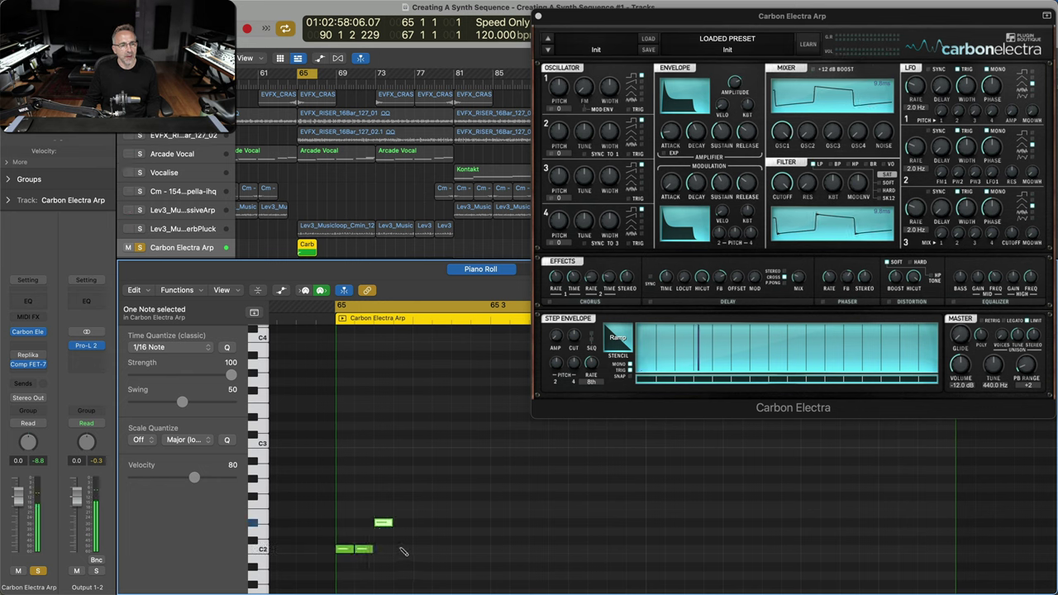
left_click(403, 549)
left_click(421, 549)
left_click(441, 487)
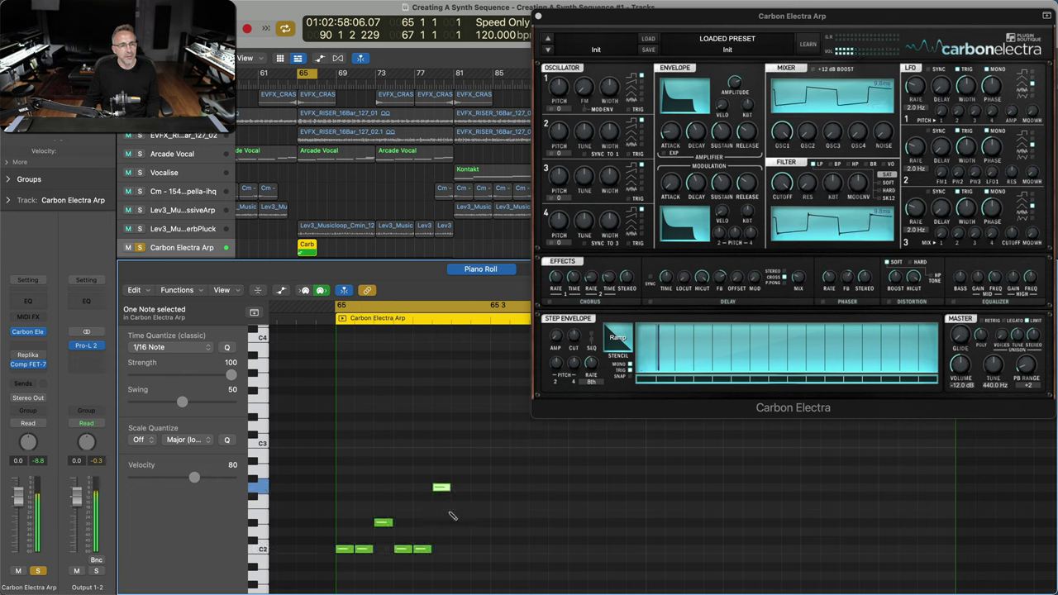
left_click(460, 549)
left_click(480, 549)
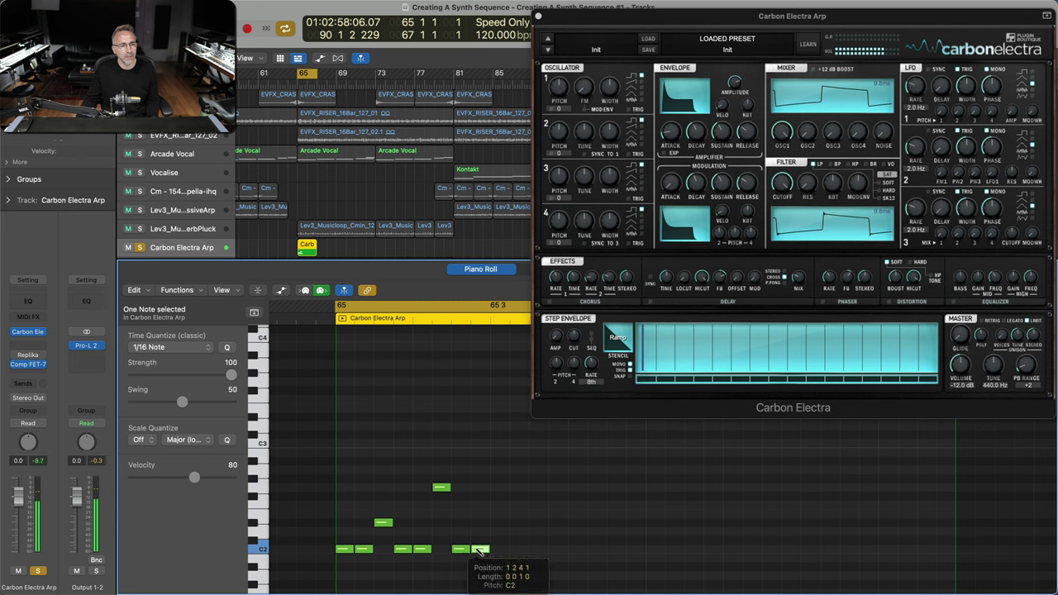
left_click(498, 444)
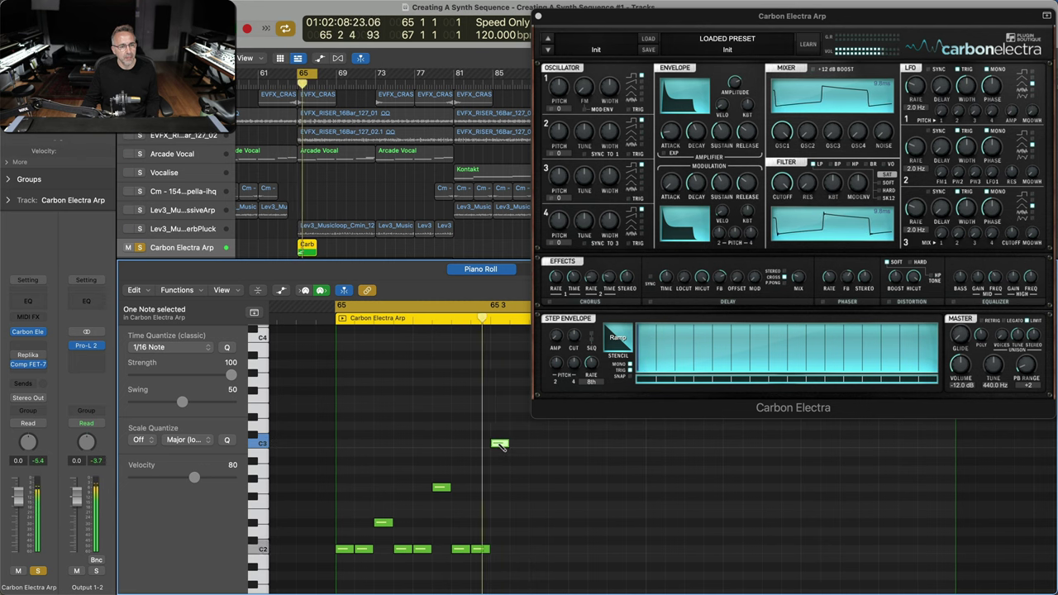
left_click_drag(525, 563, 357, 426)
key("Delete")
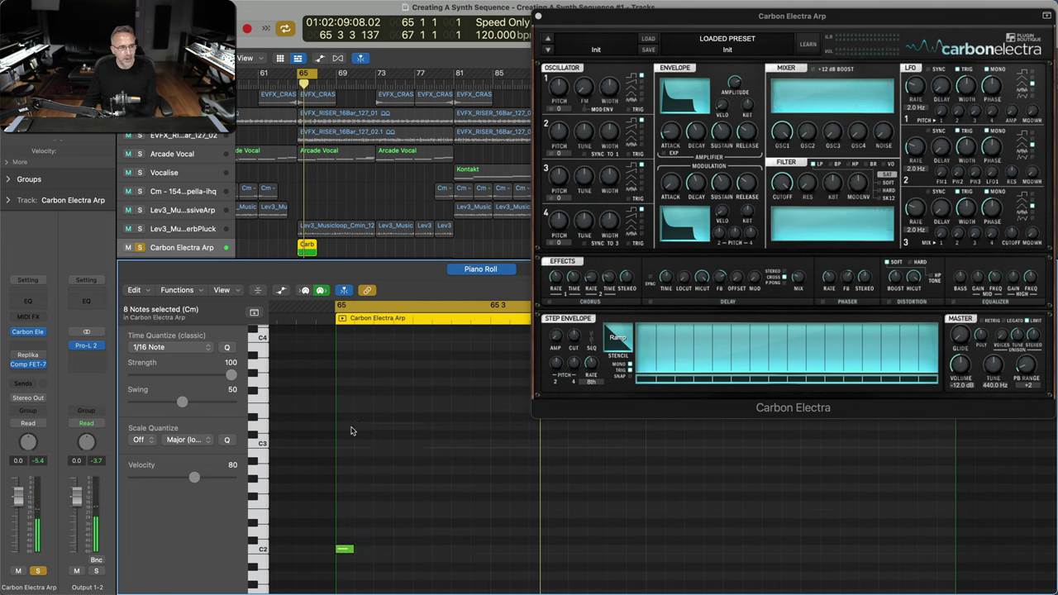
- Continue the sequence after the first C2 with consecutive sixteenths D#2, G2, C2, D#2, G2, C2, D#2 and F2, reaching beat 3 of bar 65
left_click(361, 523)
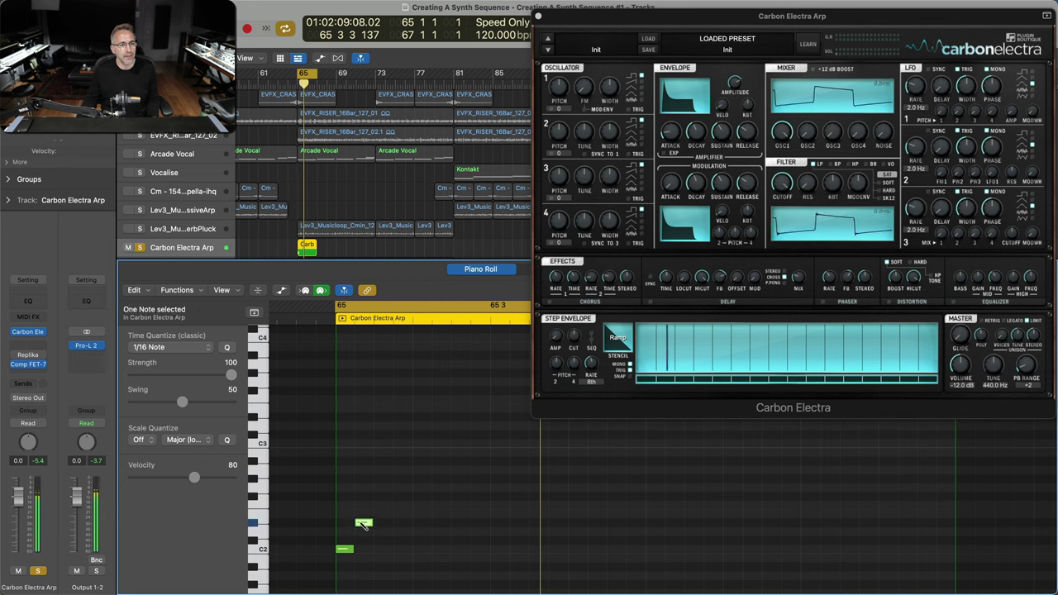
left_click(383, 487)
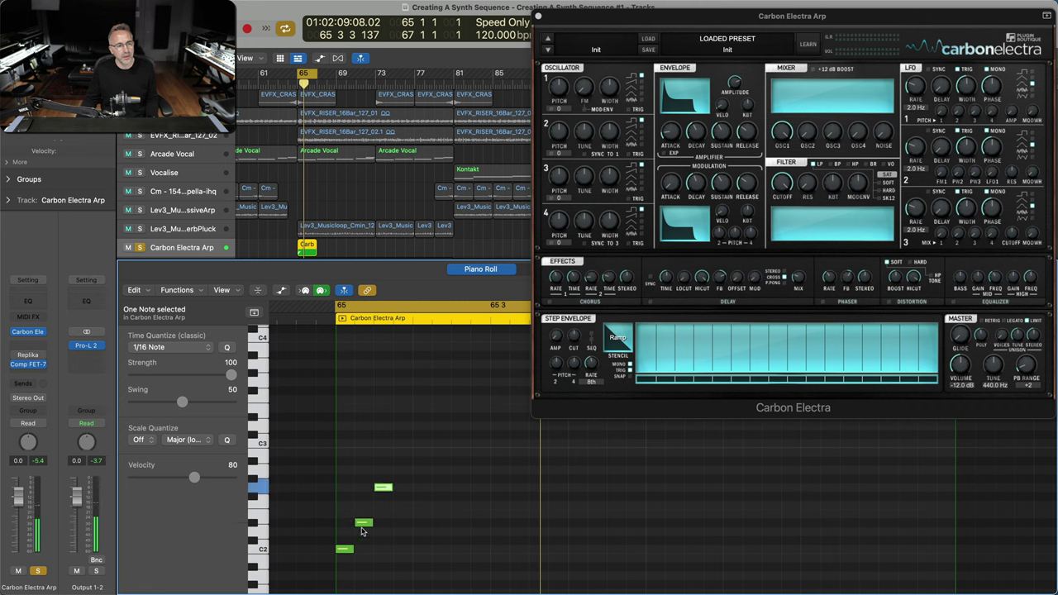
left_click(403, 549)
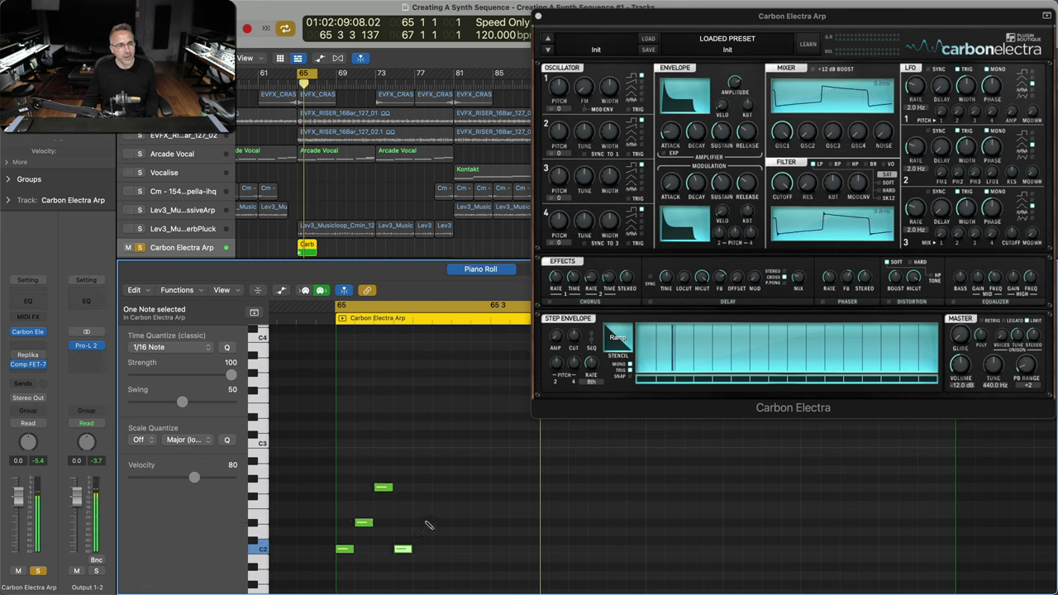
left_click(421, 522)
left_click(443, 488)
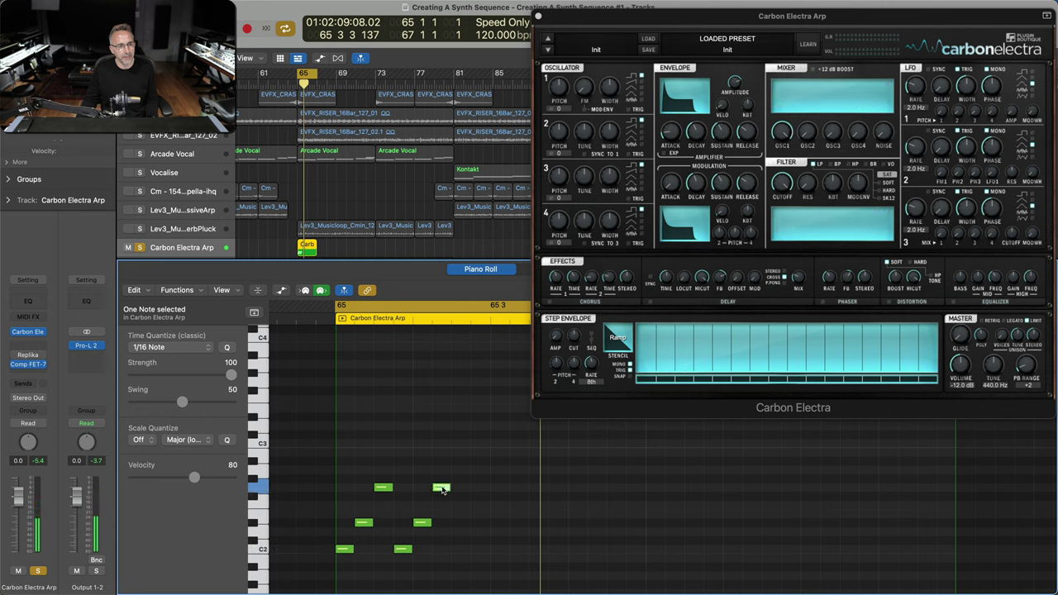
left_click(461, 549)
left_click(479, 522)
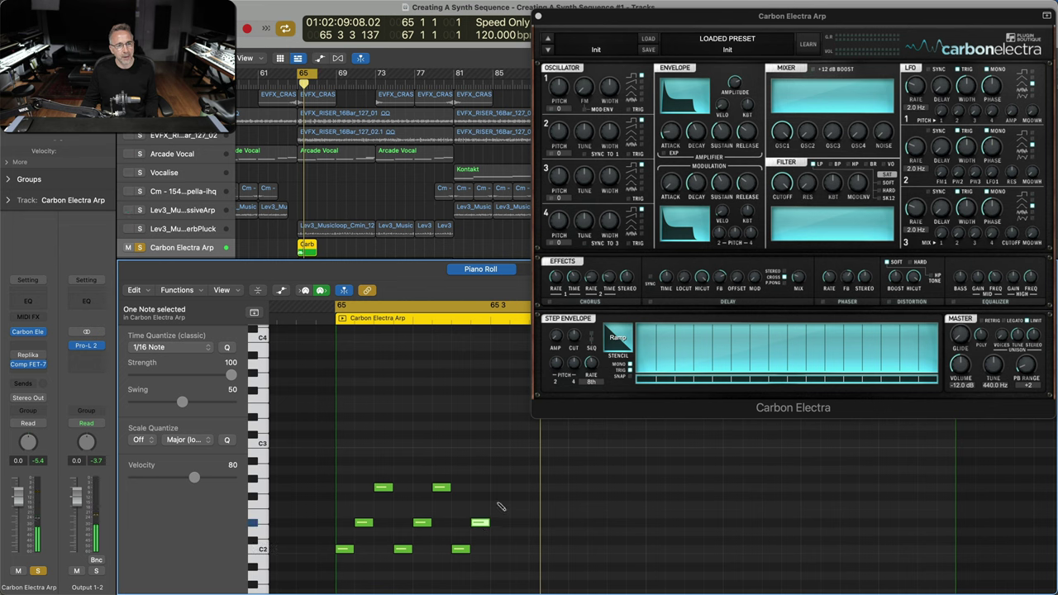
left_click(498, 505)
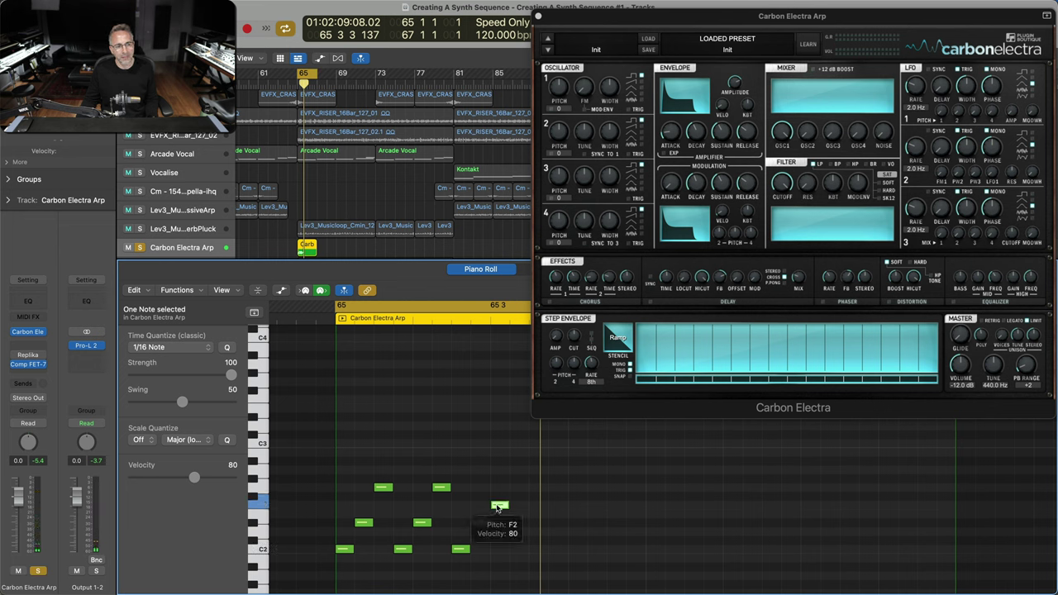
left_click(499, 506)
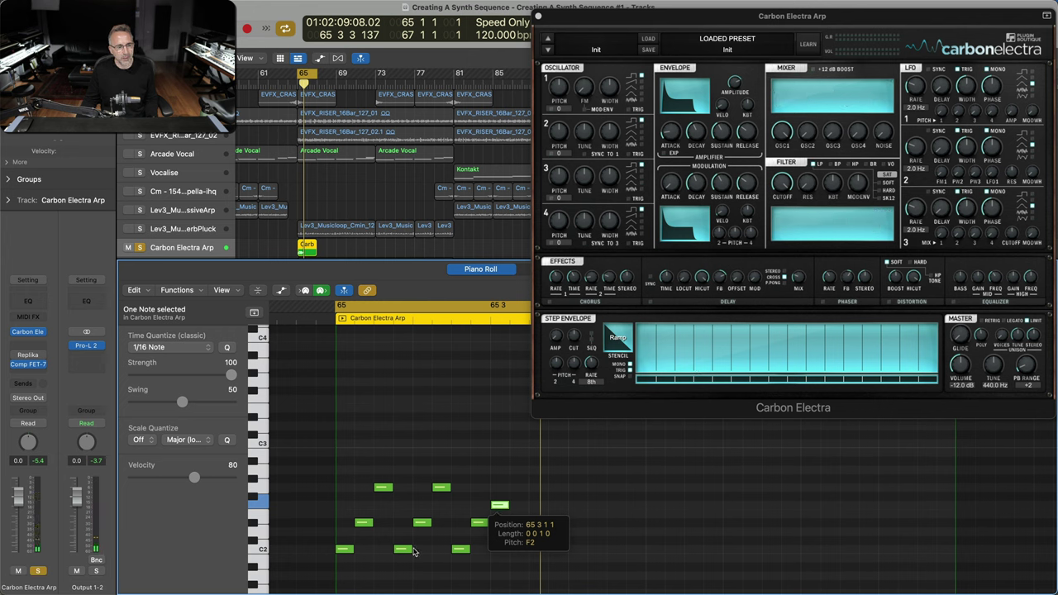
- Add consecutive sixteenth notes C2, D#2, G2, C2, D#2 and C3 after the F2 note in bar 65
left_click(491, 551)
left_click(513, 548)
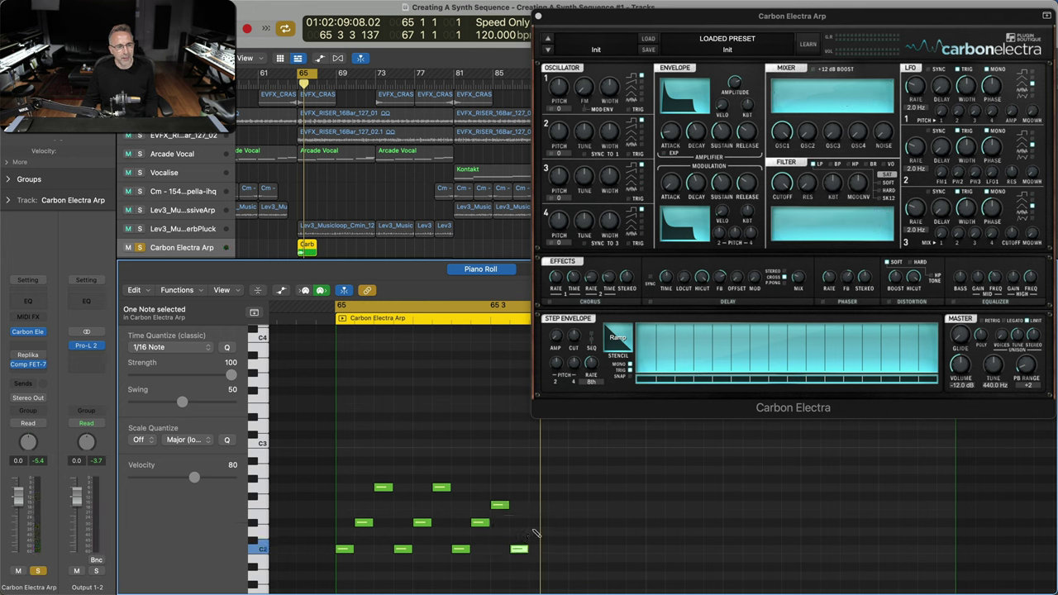
left_click(538, 523)
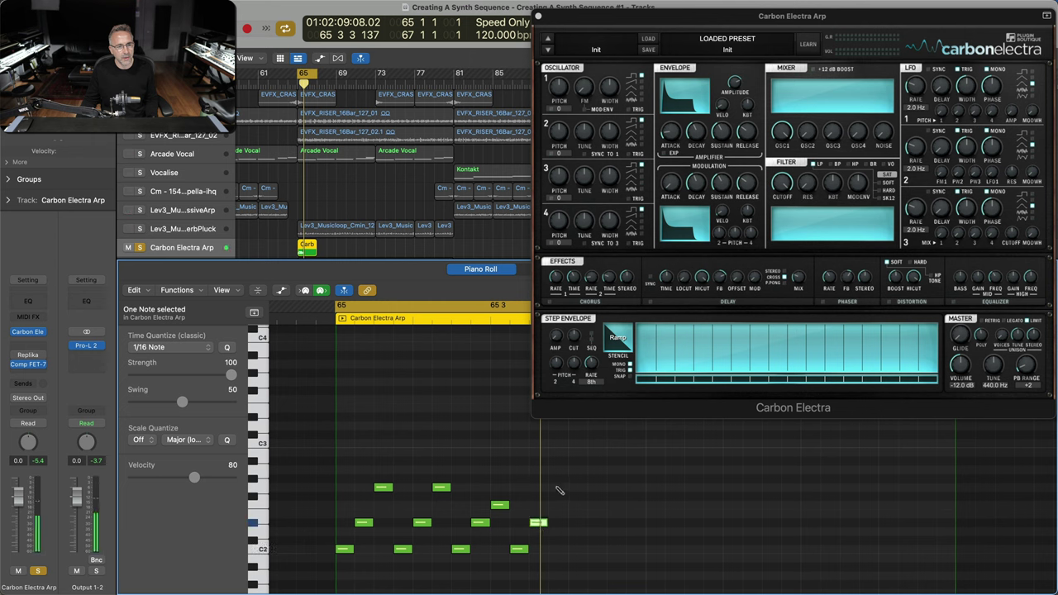
left_click(558, 487)
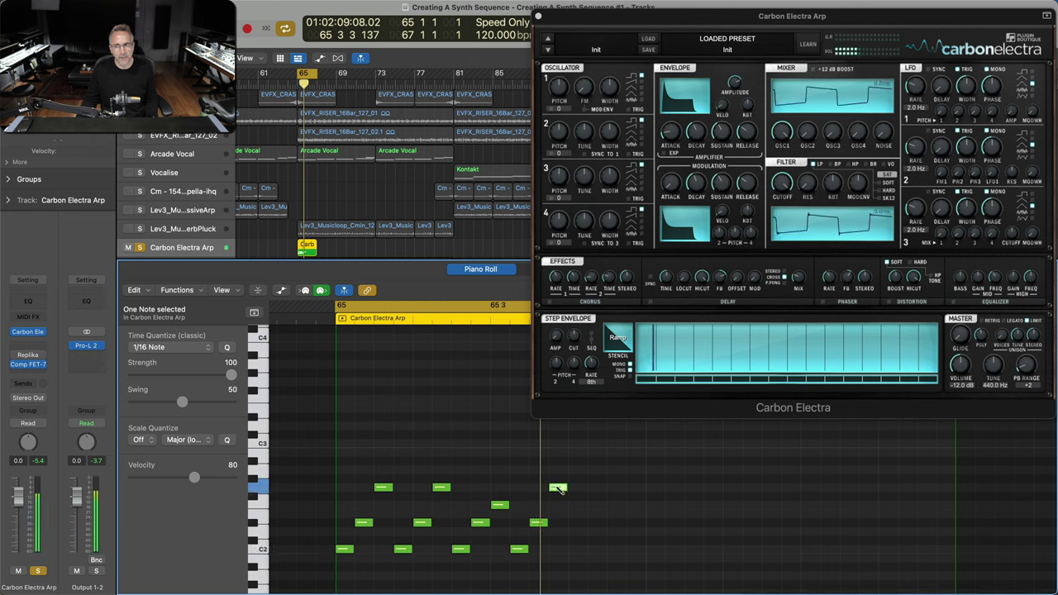
left_click(577, 549)
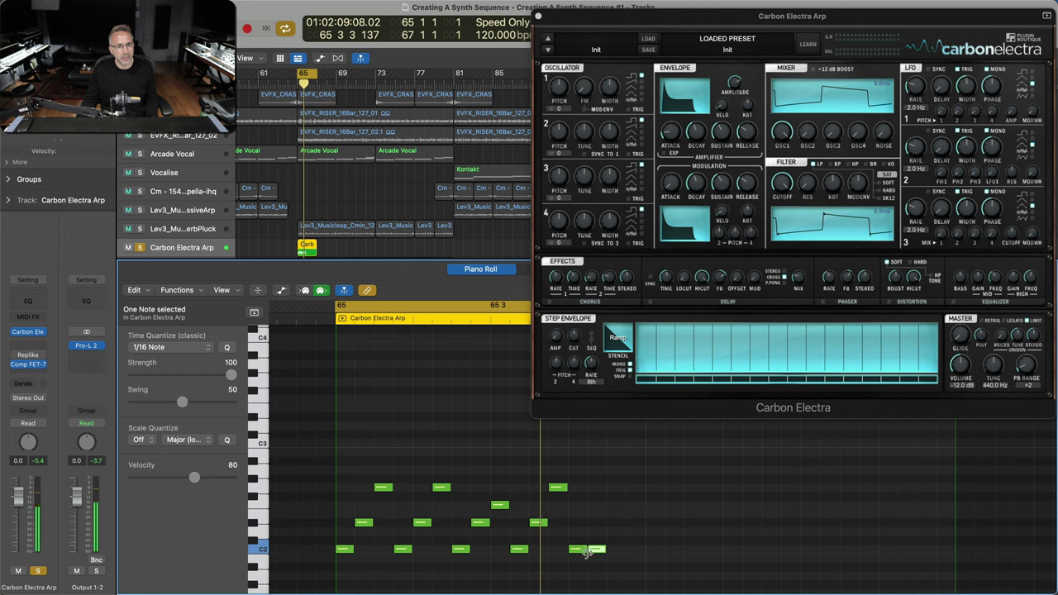
left_click(592, 531)
left_click_drag(595, 534, 597, 524)
left_click(616, 444)
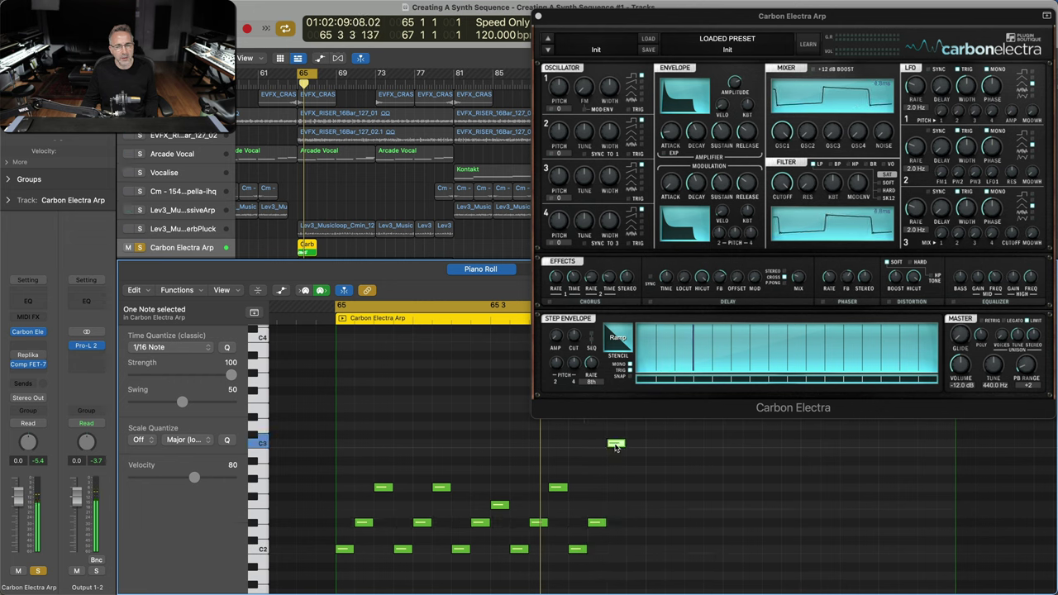
- Finish bar 65 with a C2 sixteenth and start bar 66 with C2, D#2, G2, C2, D#2 and C3
left_click(636, 549)
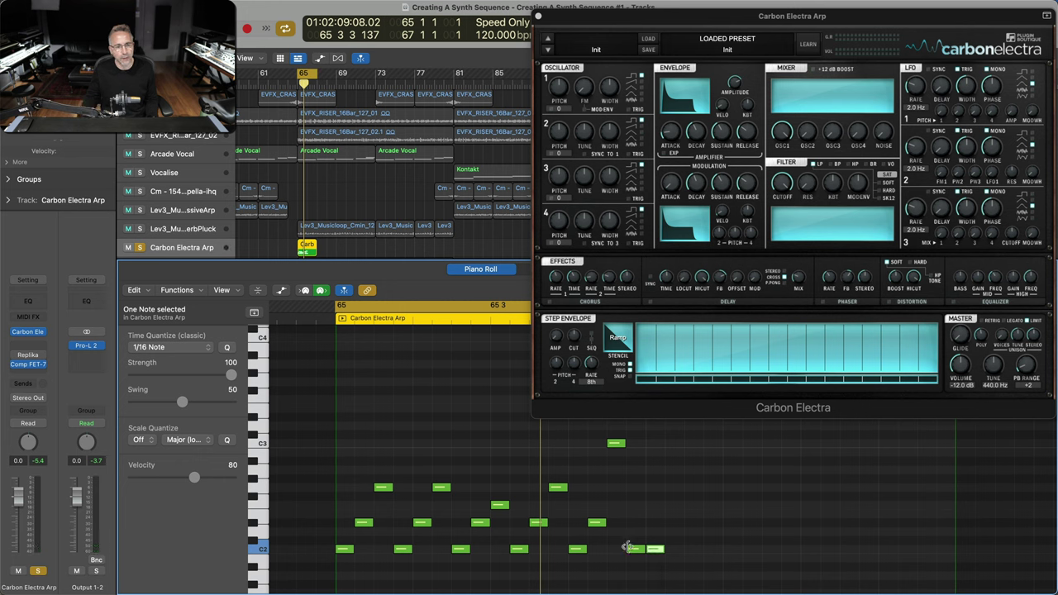
left_click(675, 524)
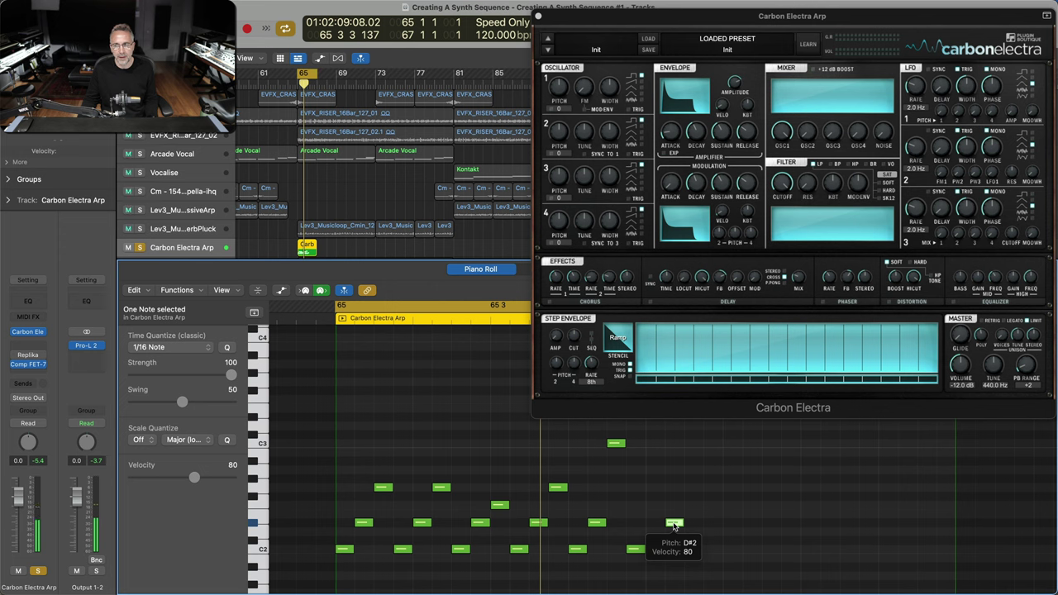
left_click(696, 489)
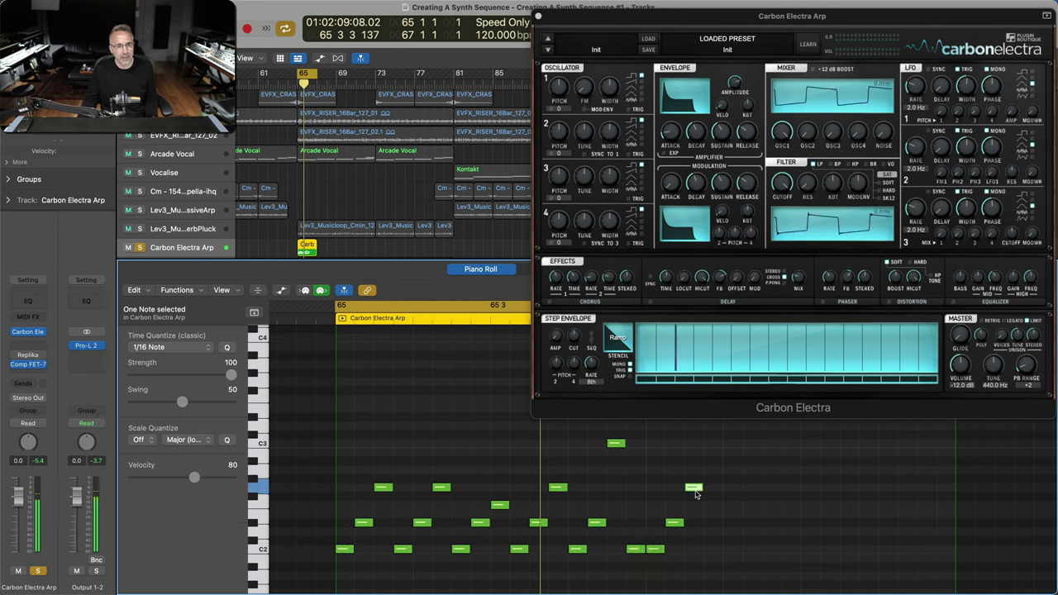
left_click(712, 549)
left_click(731, 523)
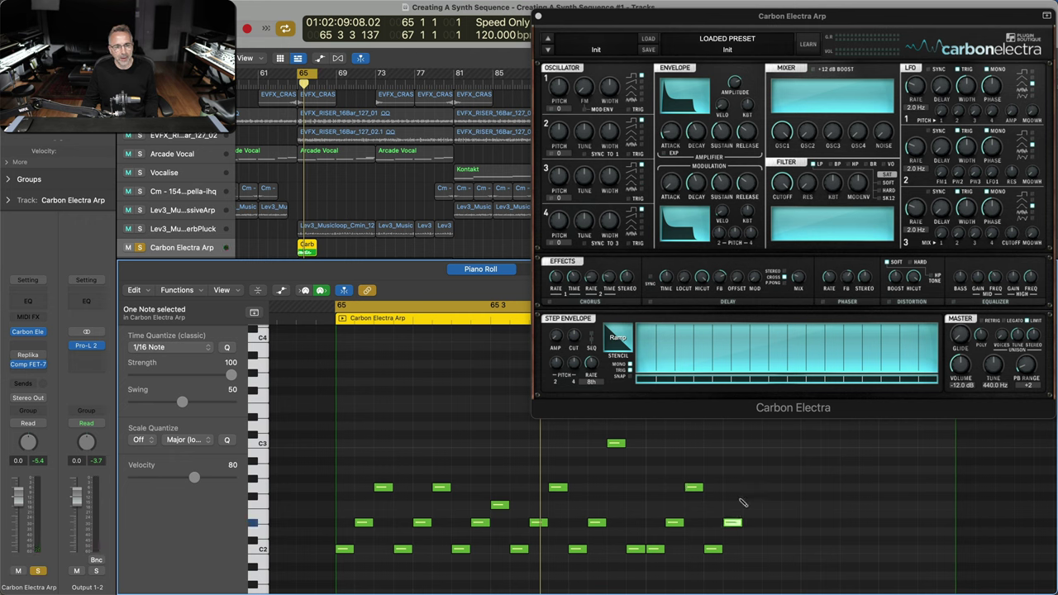
left_click(751, 444)
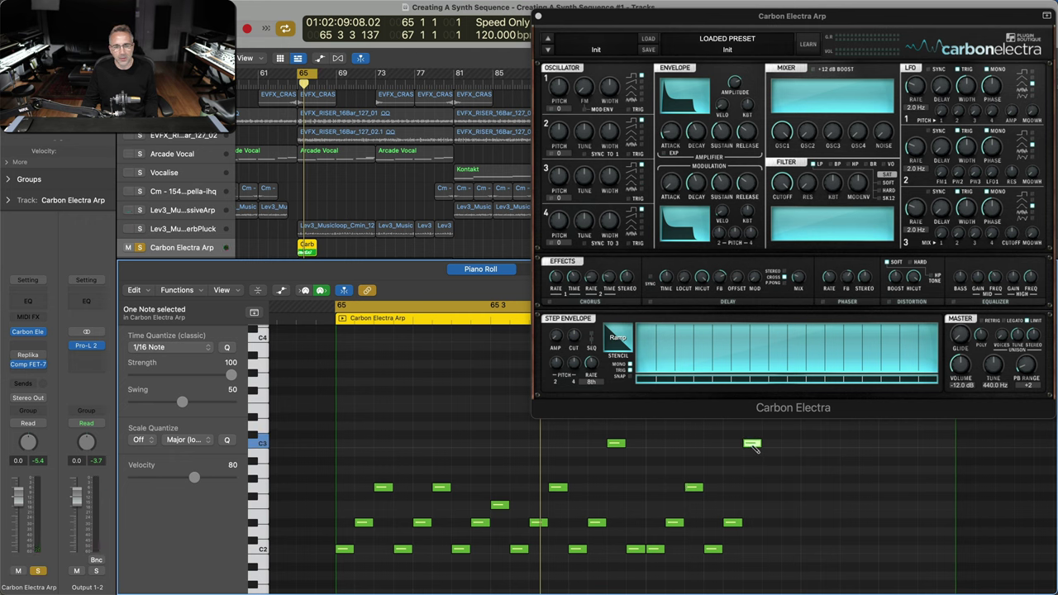
- Complete bar 66 with consecutive sixteenths: the group C2, D#2, C3 three times, followed by a closing C2
left_click(770, 549)
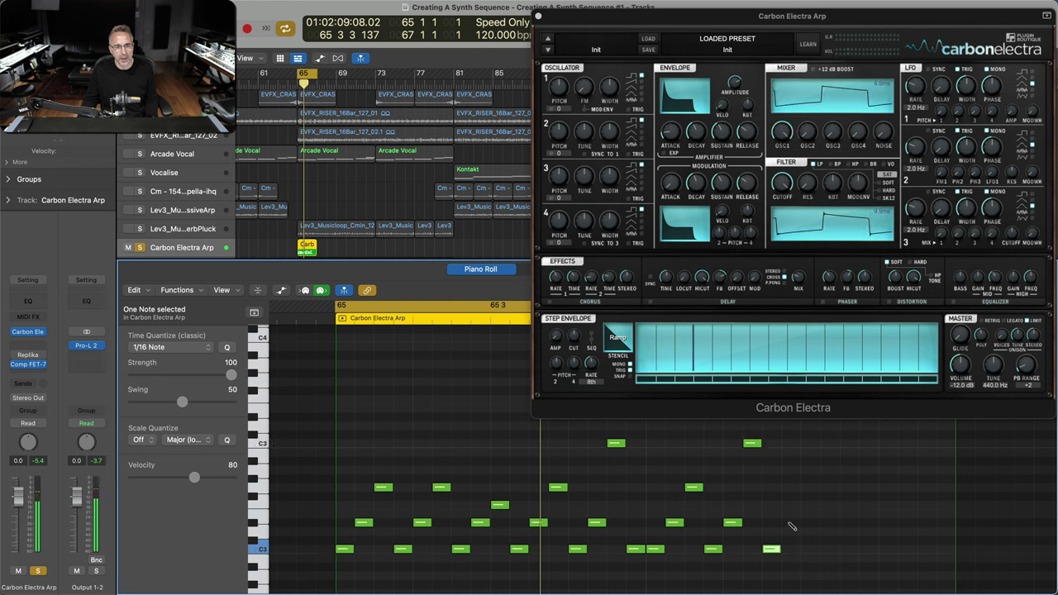
left_click(792, 522)
left_click(810, 444)
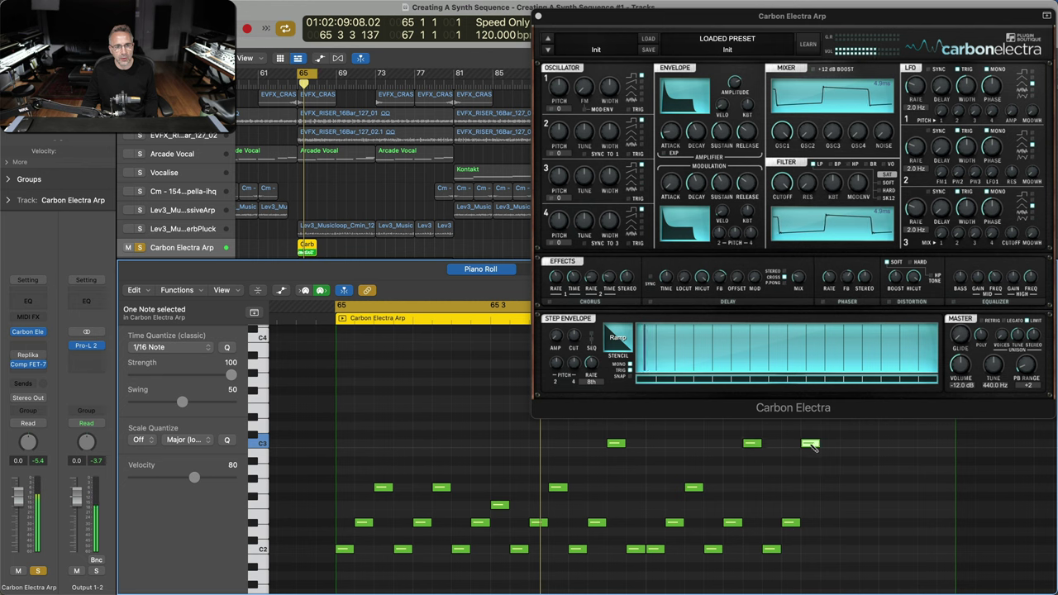
left_click(829, 549)
left_click(849, 523)
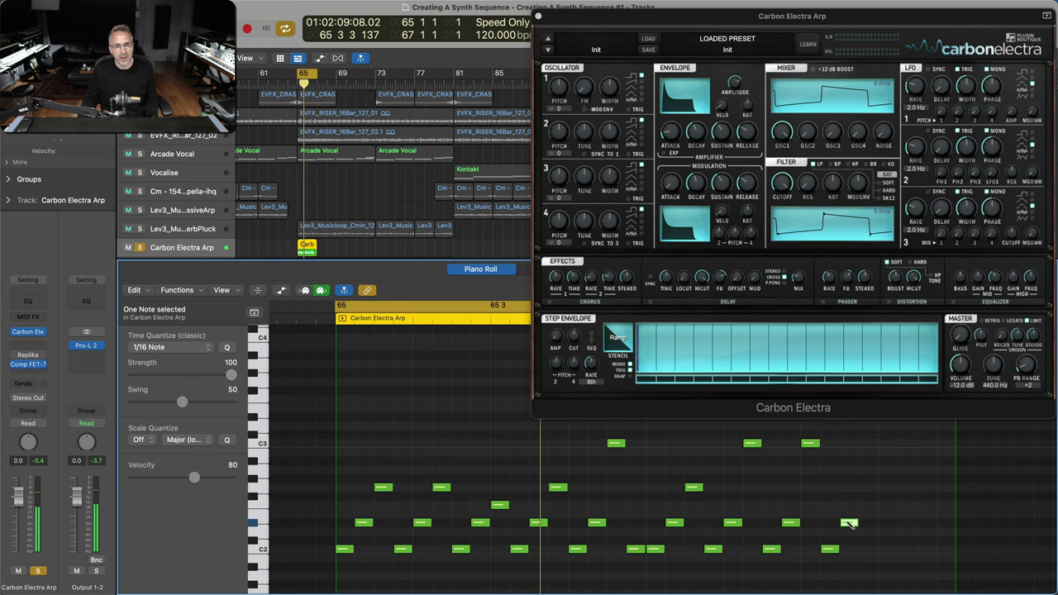
left_click(868, 444)
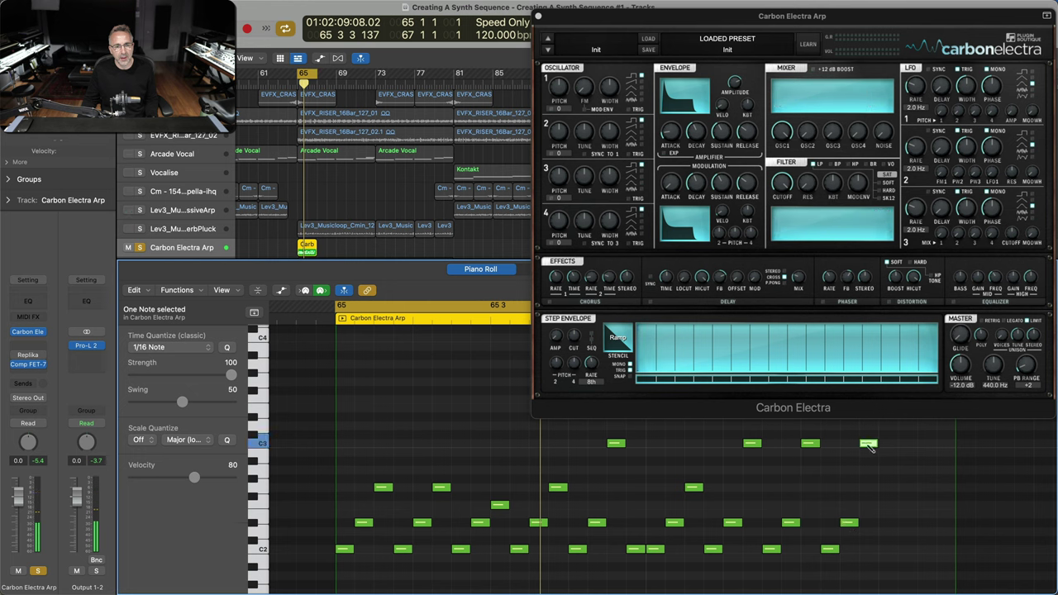
left_click(890, 550)
left_click(907, 522)
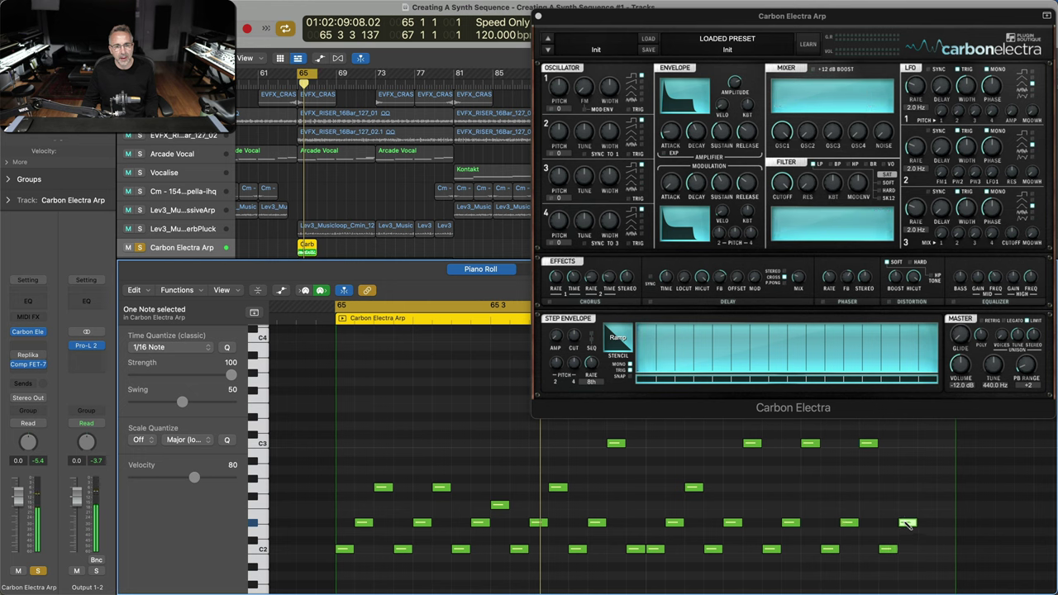
left_click(926, 444)
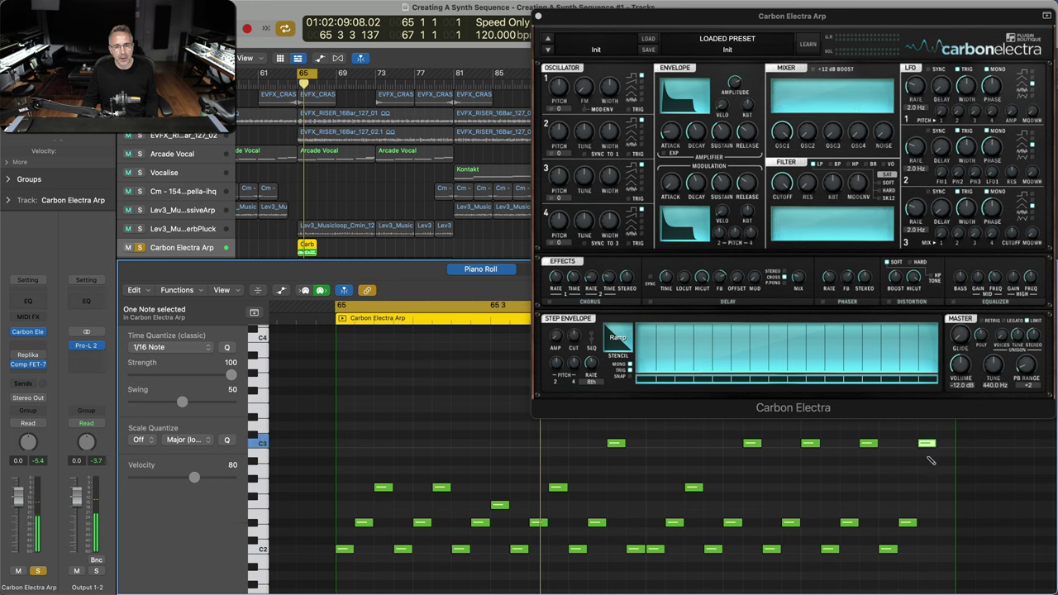
left_click(946, 550)
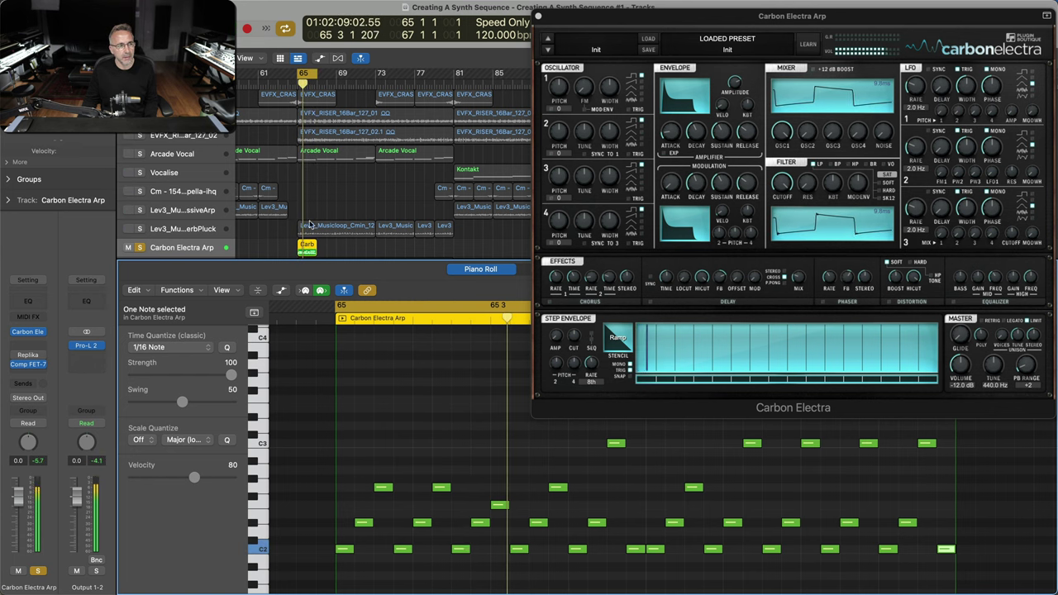
- Unsolo the Carbon Electra Arp track to hear the sequence with the full mix, and solo it again
left_click(140, 248)
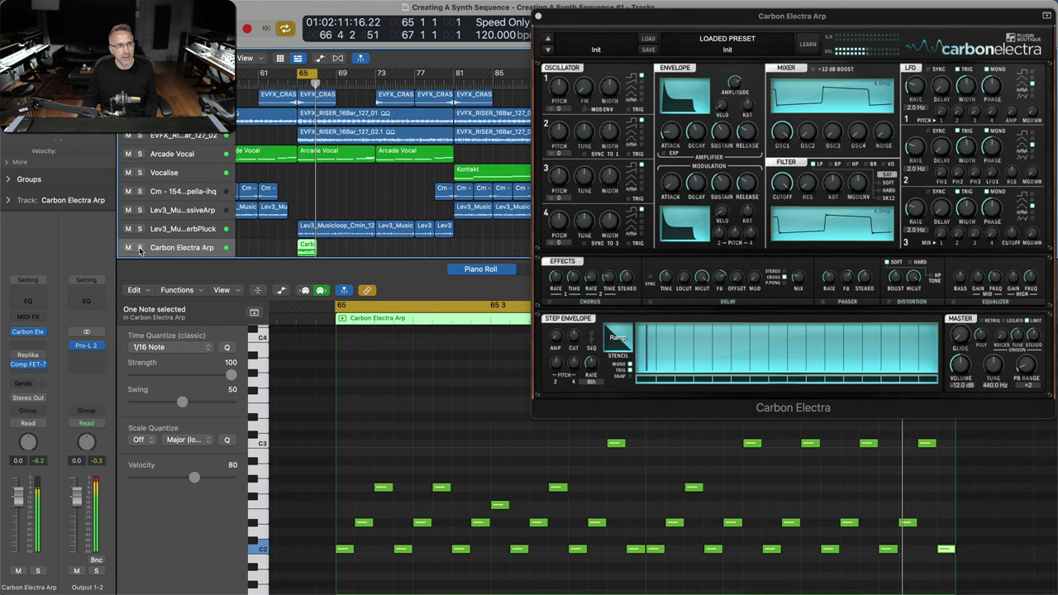
left_click(140, 248)
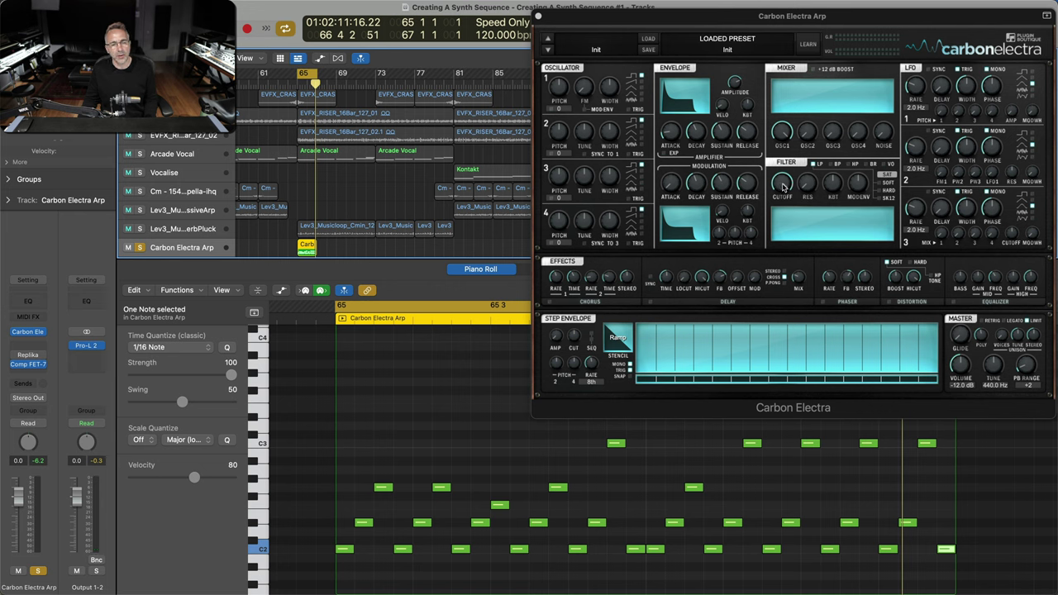
- Raise the filter's modulation envelope amount and set the filter cutoff to 16.4 Hz, trying it at 26.6 kHz in between
left_click(784, 187)
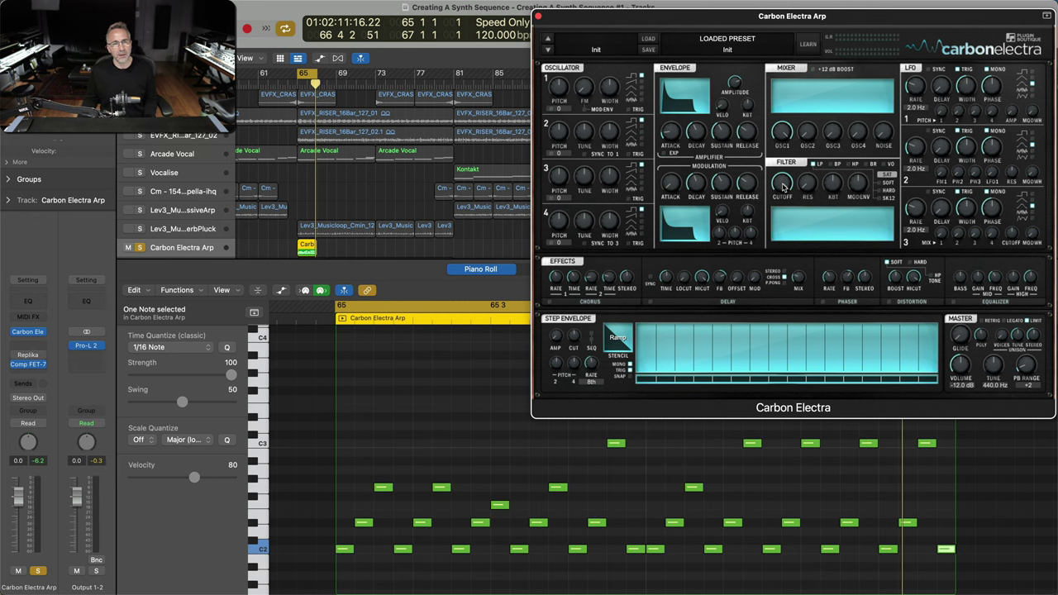
left_click_drag(786, 186, 789, 319)
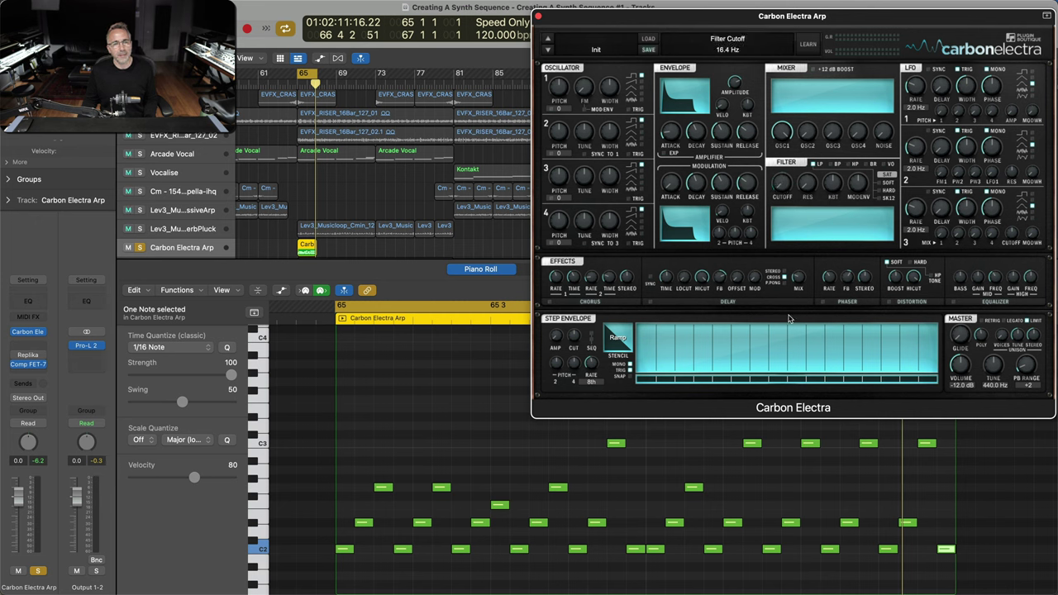
left_click_drag(860, 191, 865, 133)
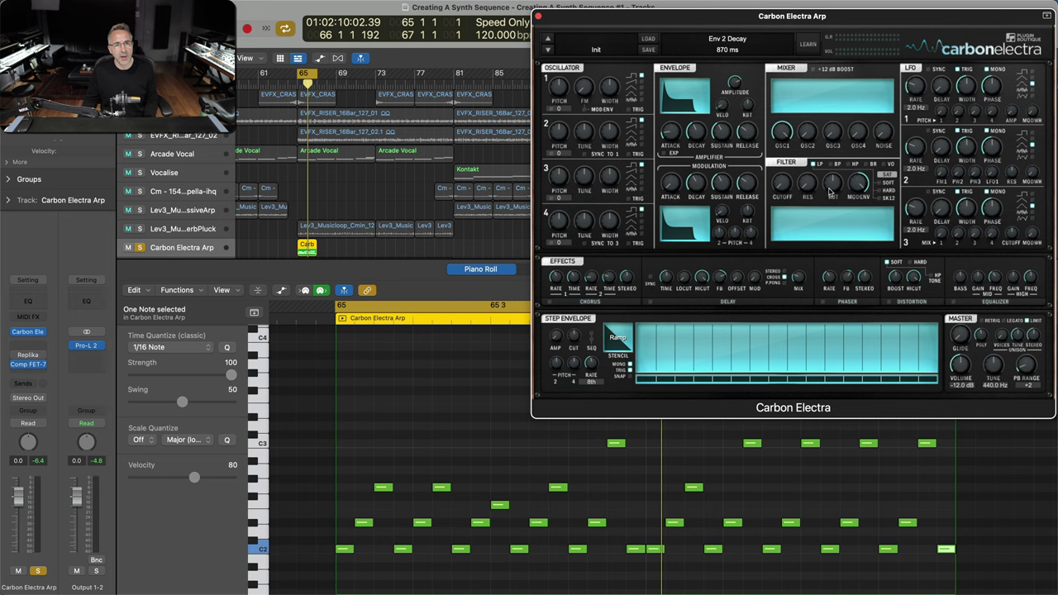
left_click_drag(769, 192, 816, 16)
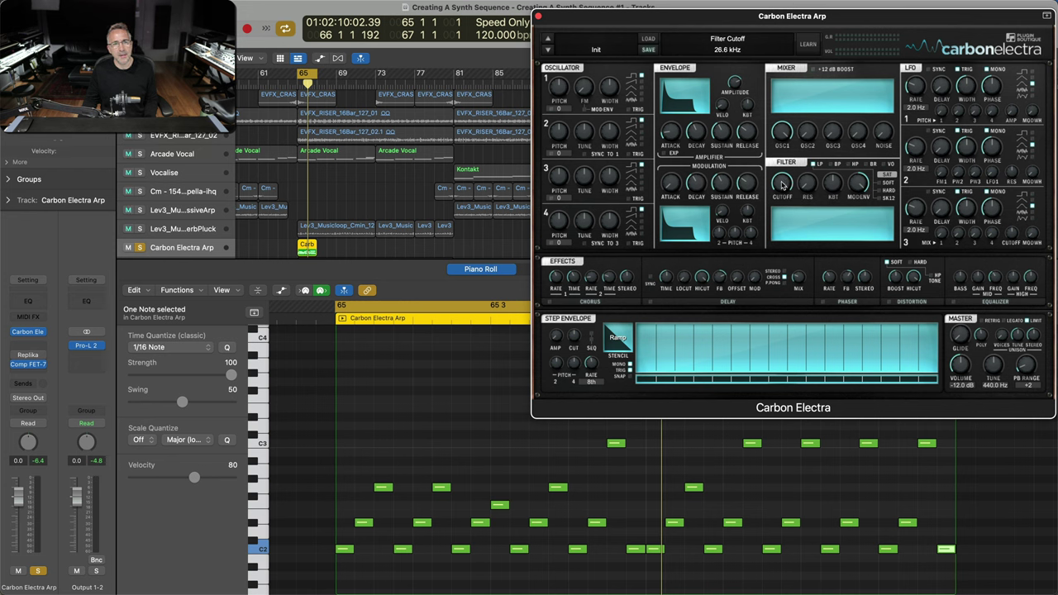
left_click_drag(782, 186, 772, 277)
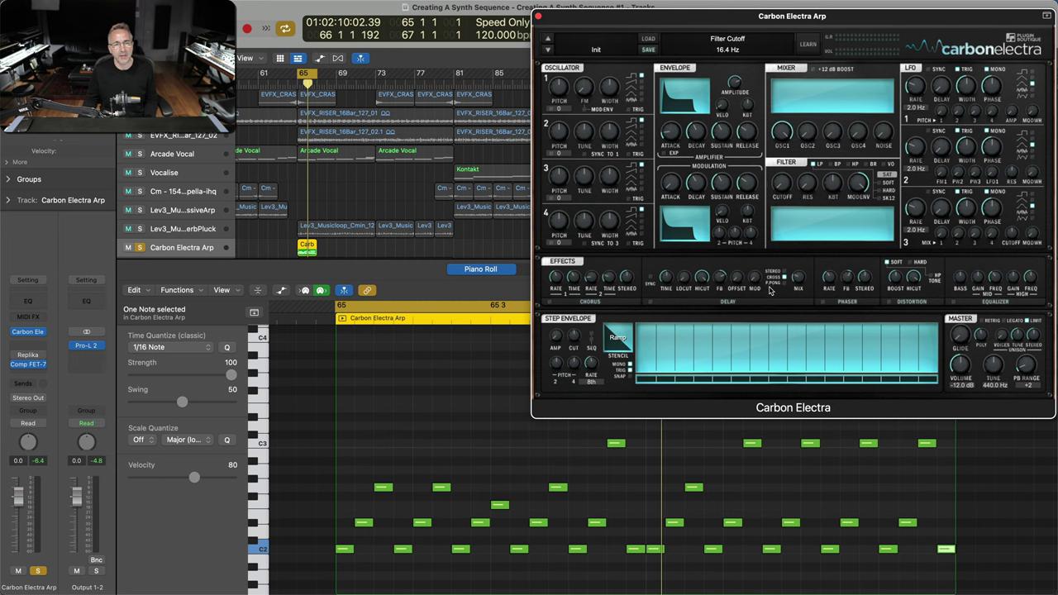
- Play the soloed loop while adjusting the filter envelope amount, and set the modulation envelope decay to 1.1 s
left_click_drag(696, 192, 757, 192)
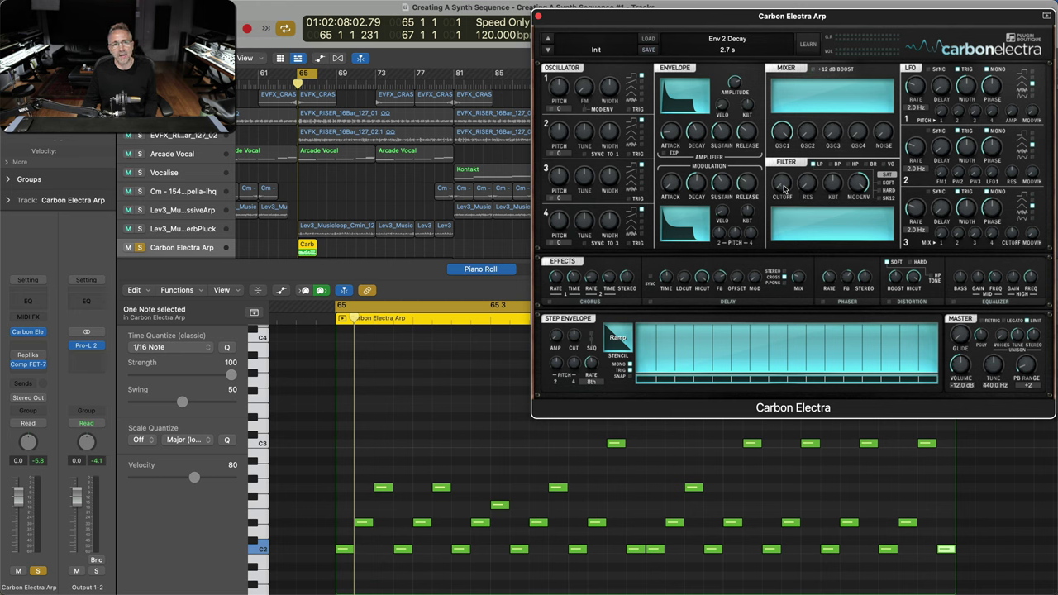
key("space")
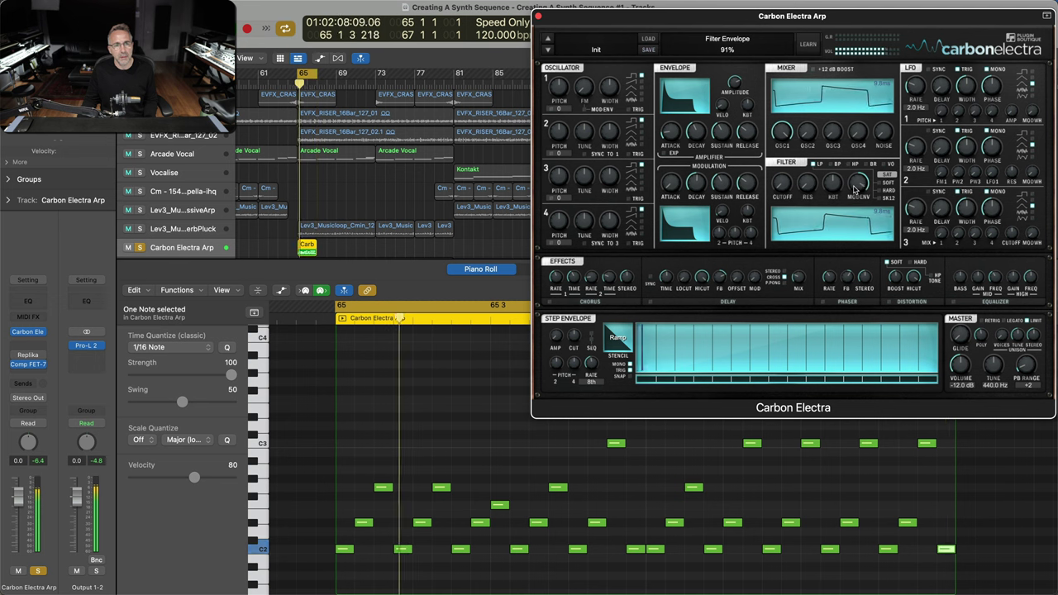
left_click_drag(856, 190, 855, 184)
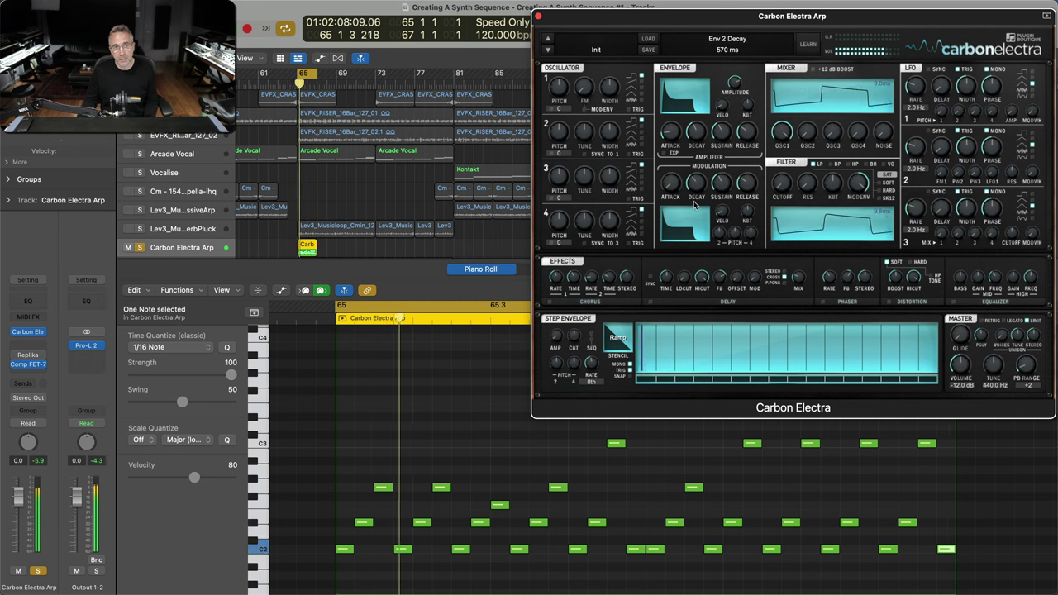
mouse_move(694, 207)
left_mouse_down()
mouse_move(699, 178)
mouse_move(701, 187)
left_mouse_up()
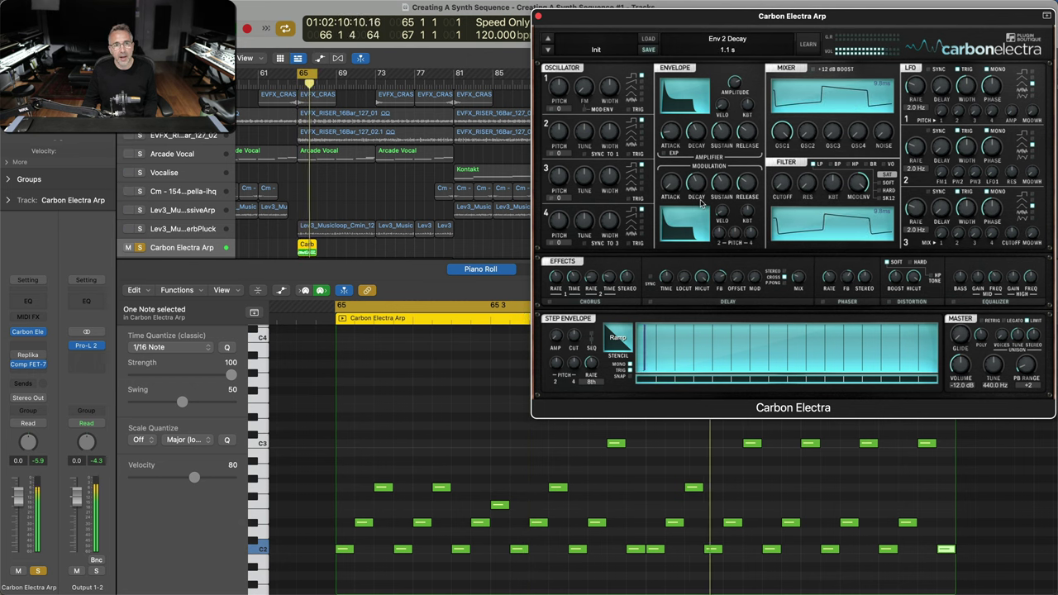
- Sweep the filter cutoff up to 1.9 kHz and down to 47.6 Hz, and set the filter envelope amount to 59%
left_click_drag(784, 191, 784, 171)
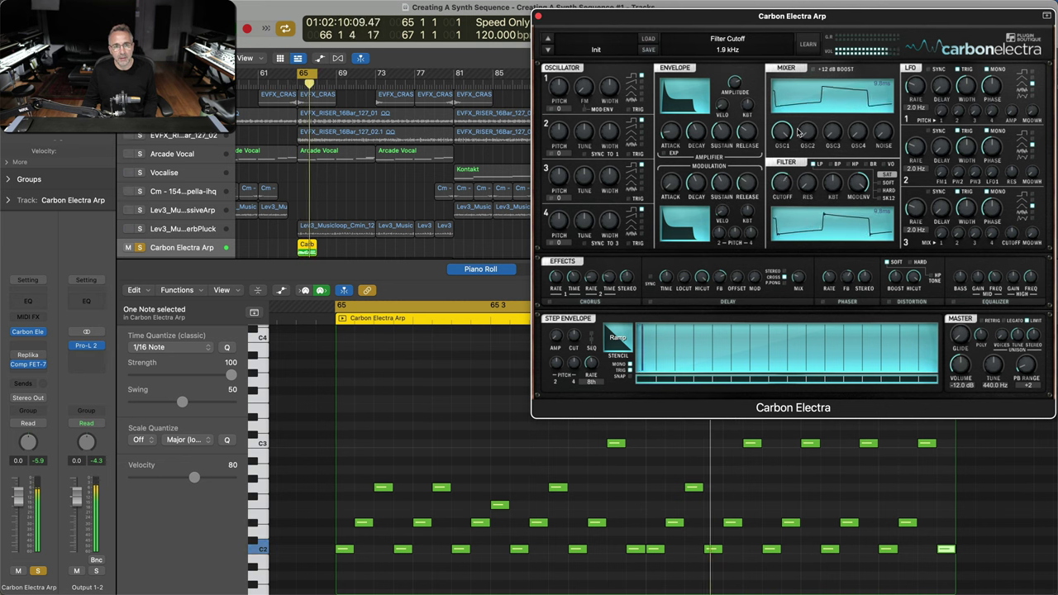
left_click_drag(800, 113, 800, 180)
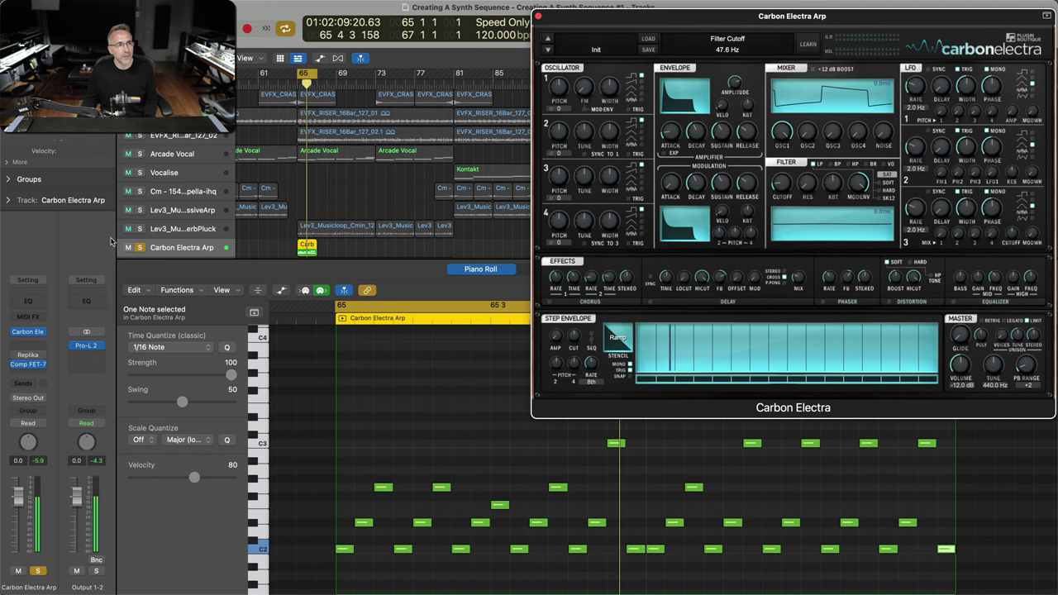
left_click(860, 191)
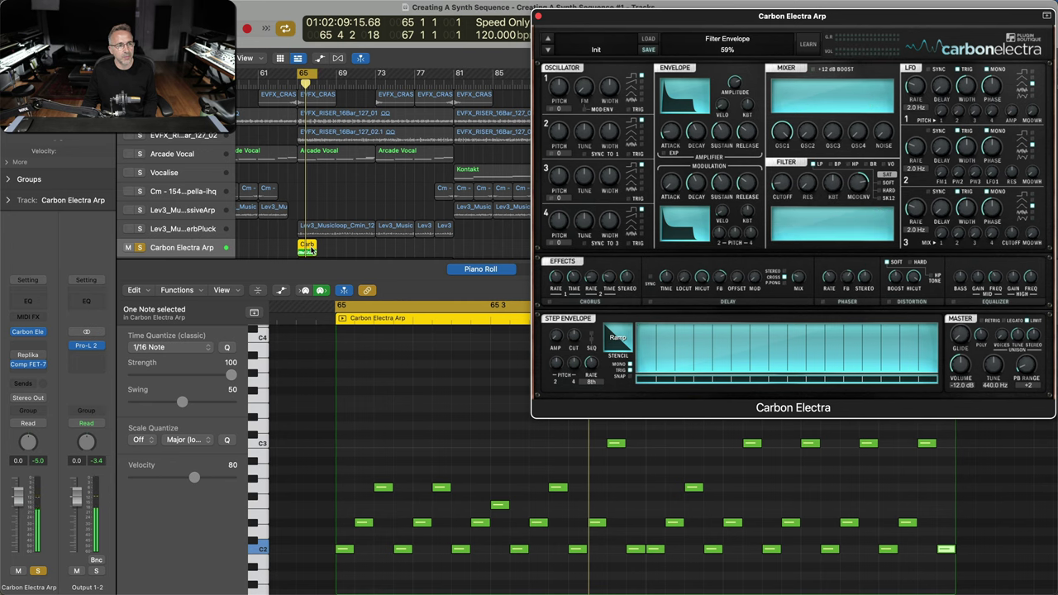
- Close the synth window and repeat the two-bar arp region back to back from bar 67 up to bar 97
key("super+w")
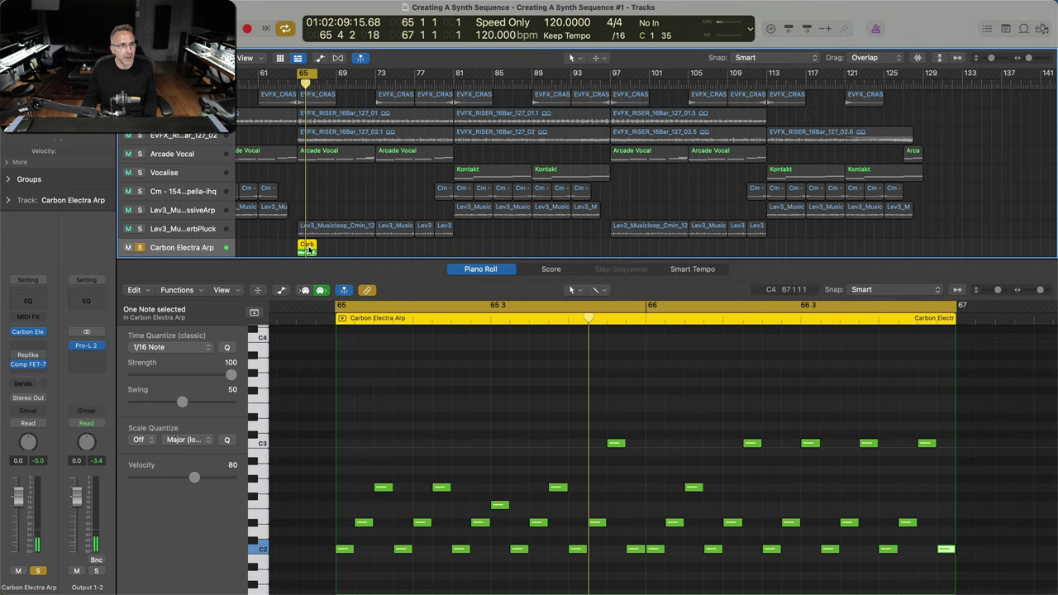
key("super+r")
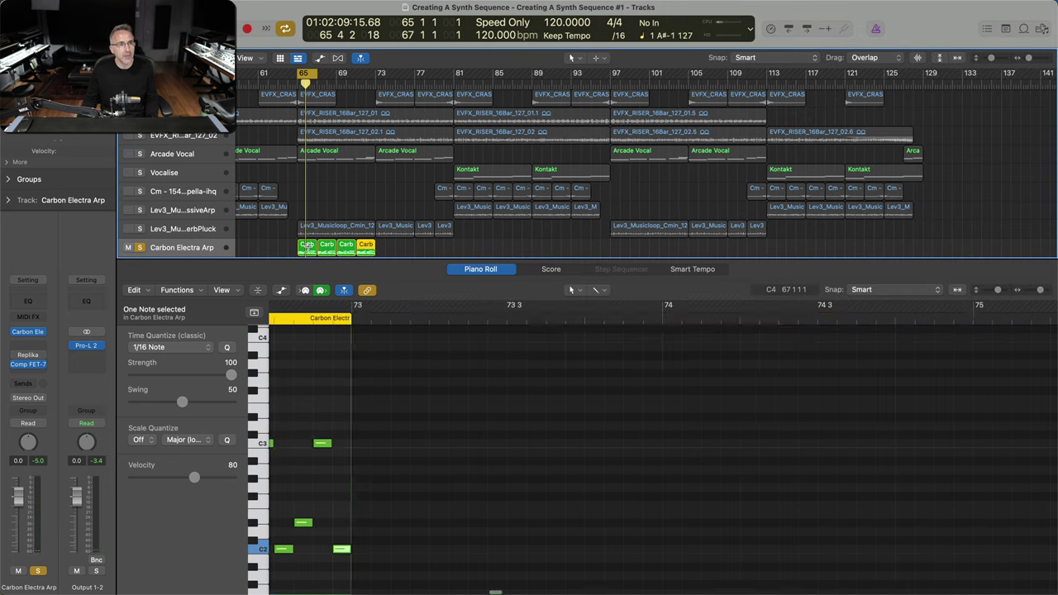
key("super+r")
key("super+r")
key("super+r")
key("super+r")
key("super+r")
key("super+r")
key("super+r")
key("super+r")
key("super+r")
key("super+r")
key("super+r")
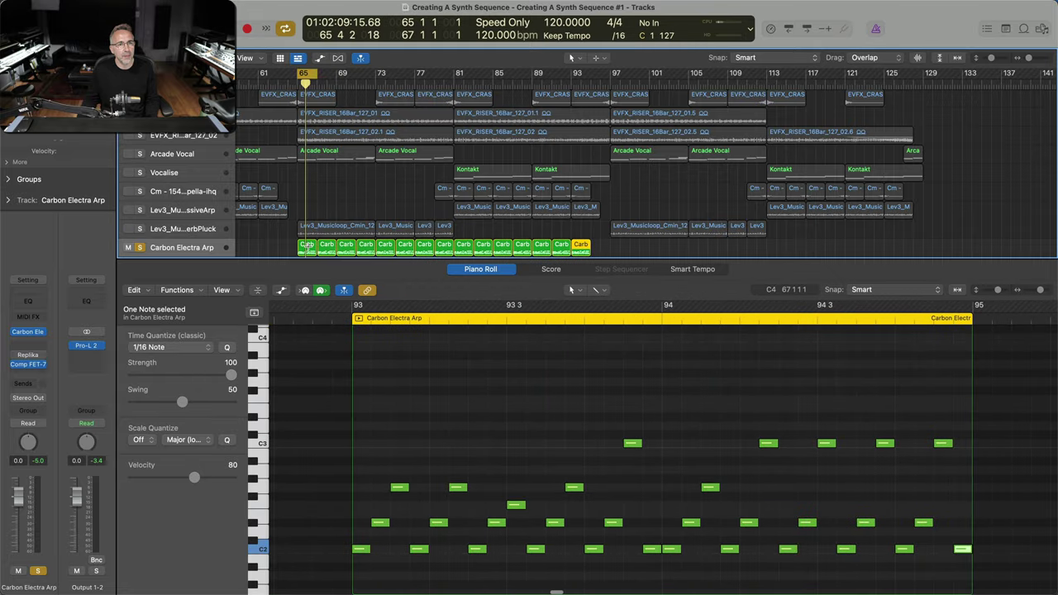
key("super+r")
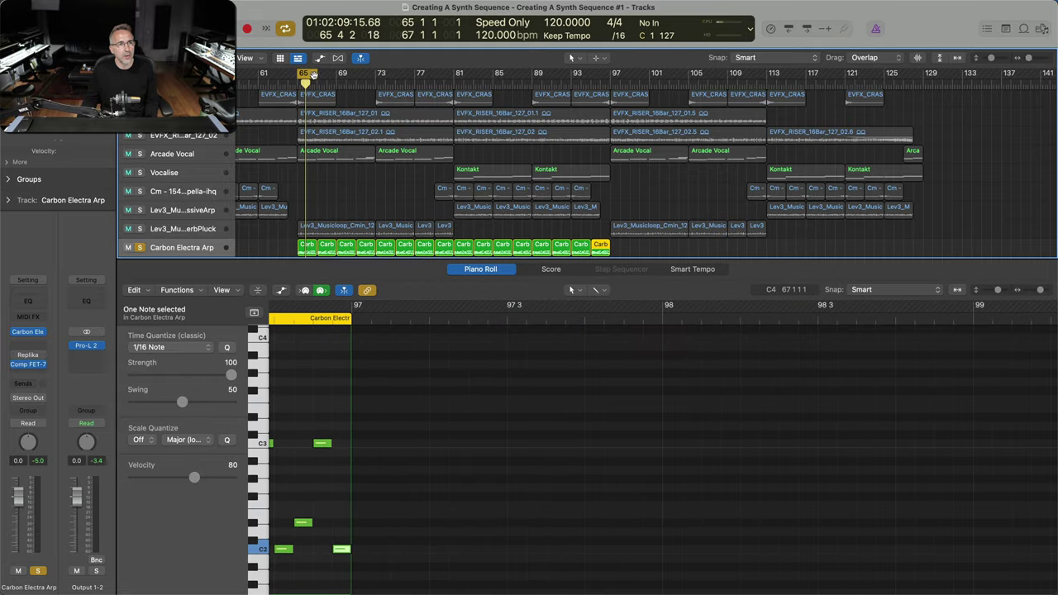
- Extend the cycle range to end at bar 97 and unsolo the Carbon Electra Arp track
left_click_drag(311, 75, 608, 102)
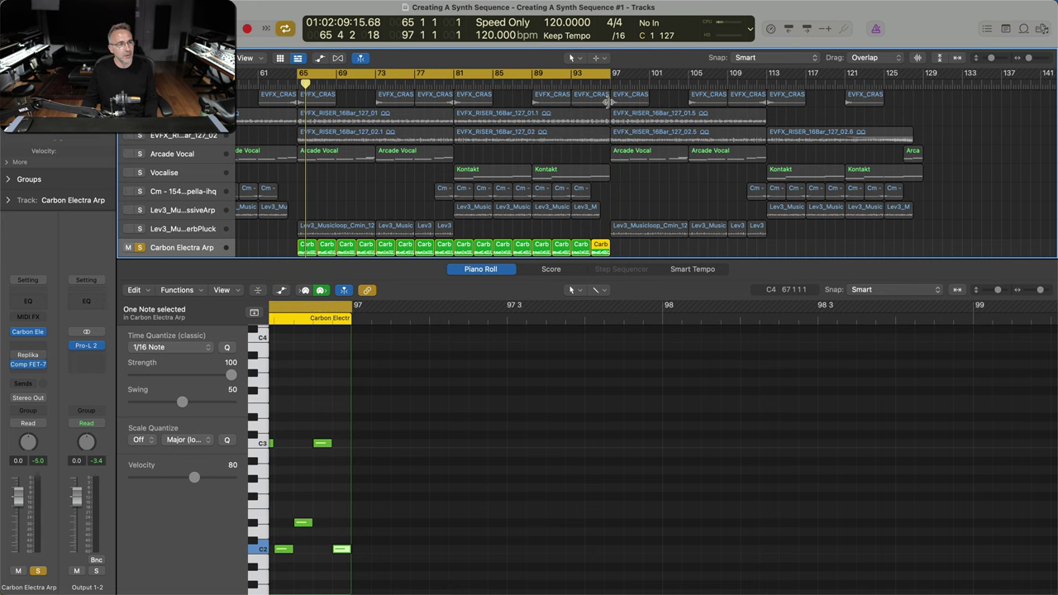
key("s")
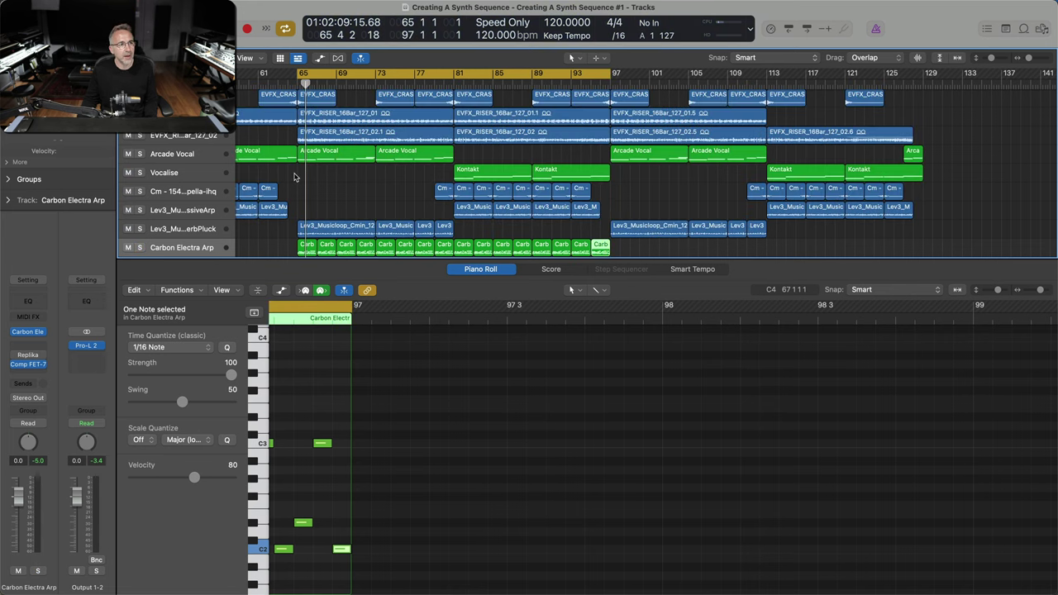
- Reopen the synth and, during full-mix playback, raise the filter envelope amount to 82% and sweep the cutoff, ending at 16.4 Hz
key("v")
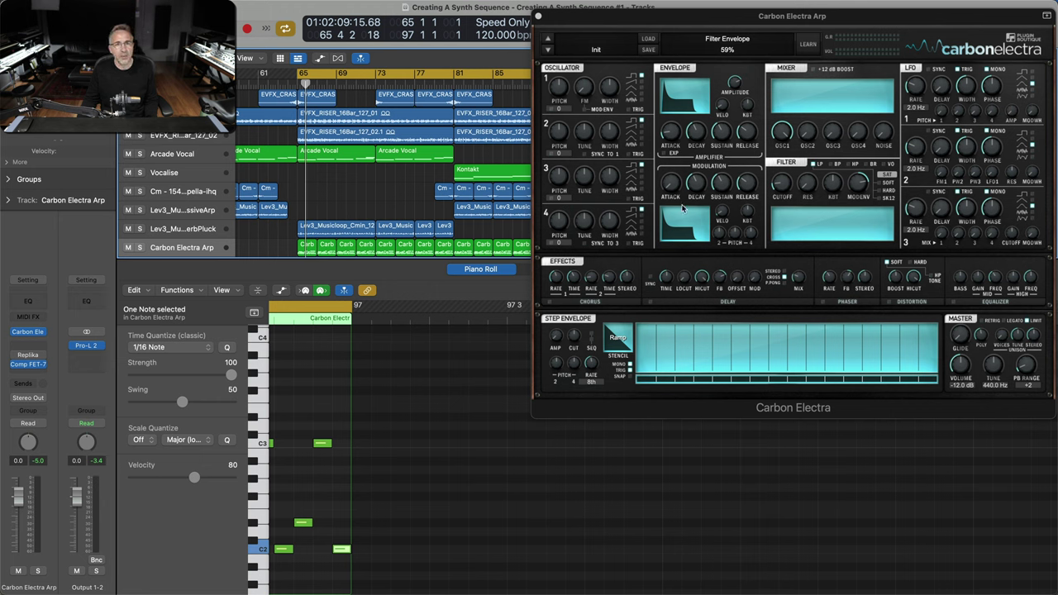
key("space")
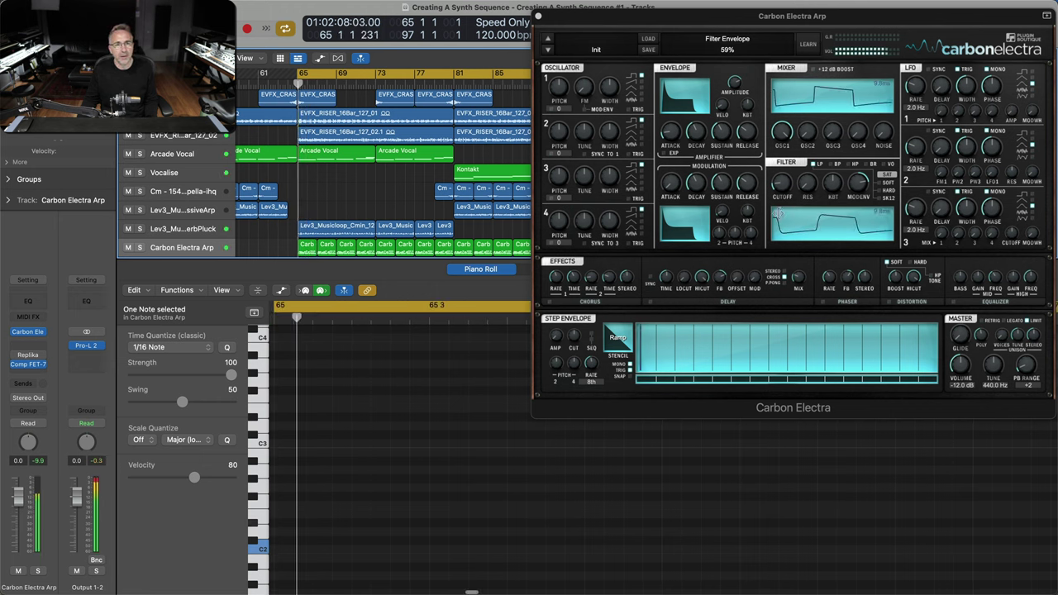
left_click(860, 187)
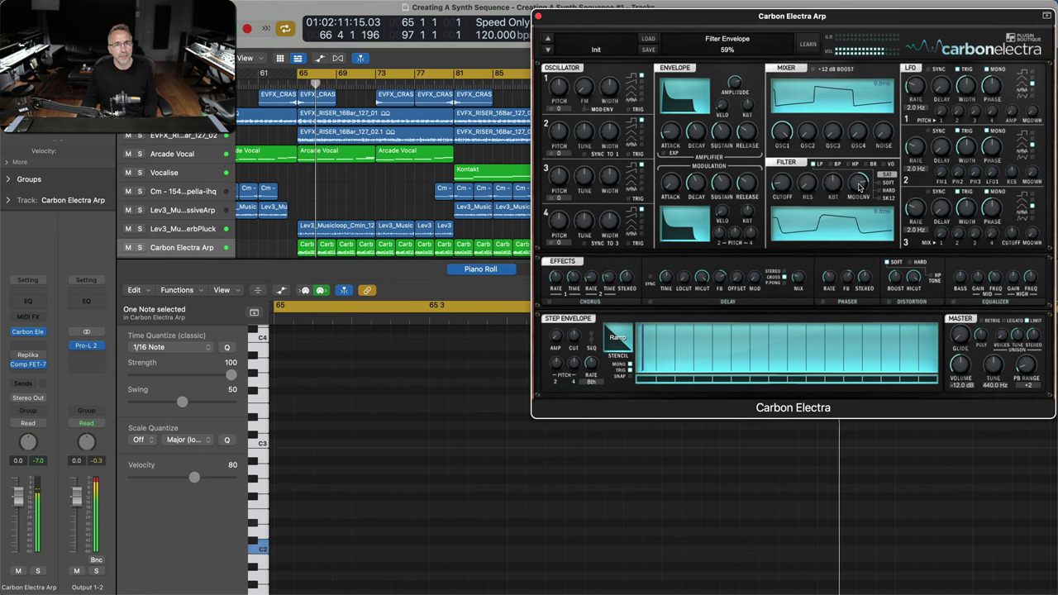
left_click_drag(860, 186, 859, 174)
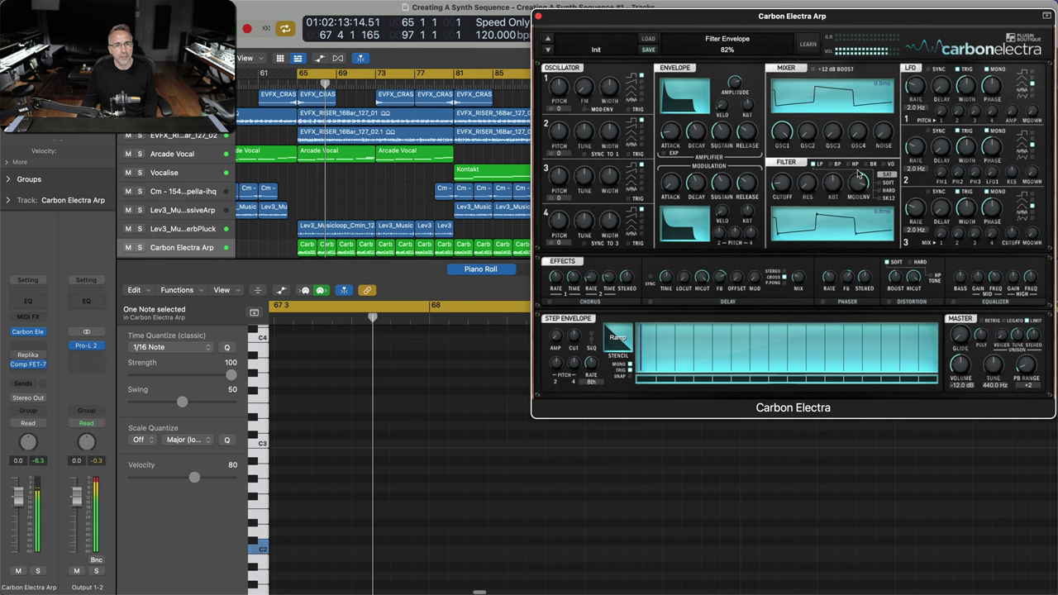
left_click_drag(782, 181, 799, 114)
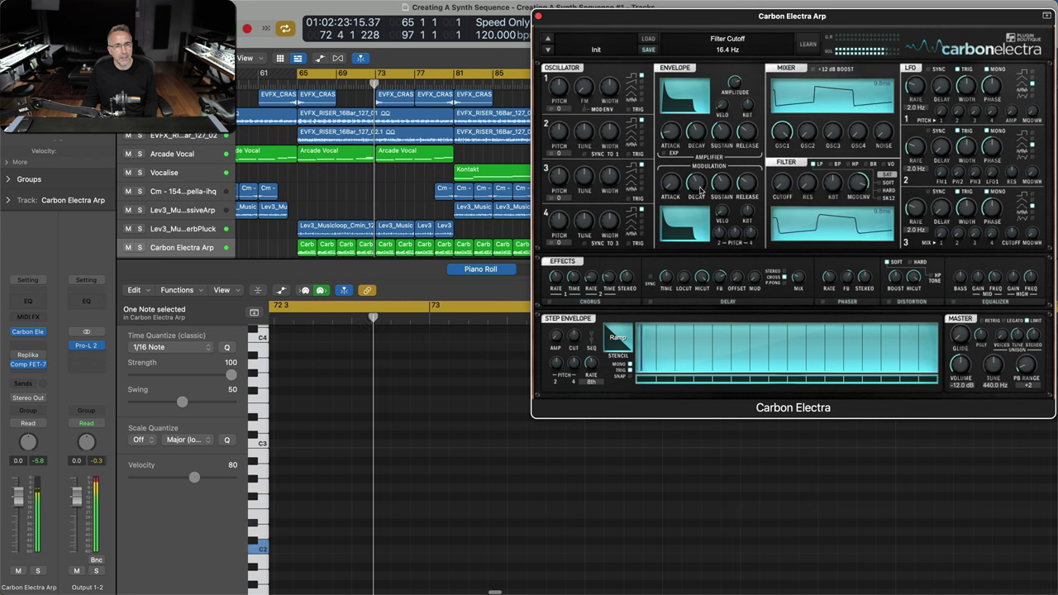
- Set the modulation envelope decay to 808 ms, adjust the filter envelope amount, and lengthen the decay to 4.3 s during playback
mouse_move(700, 191)
left_mouse_down()
mouse_move(701, 201)
mouse_move(703, 155)
mouse_move(704, 195)
left_mouse_up()
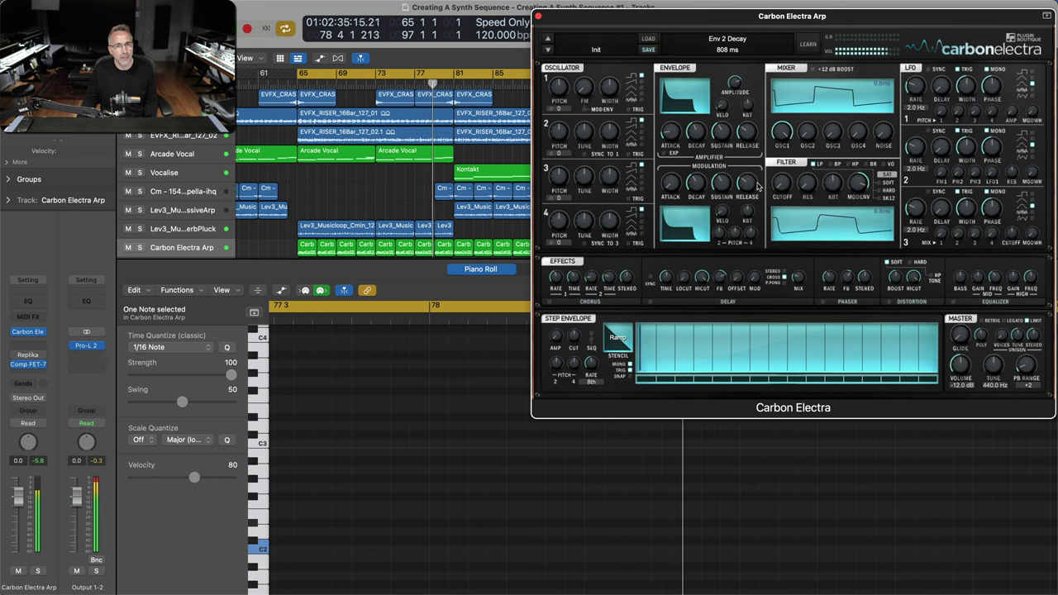
left_click_drag(776, 191, 858, 204)
left_click(700, 177)
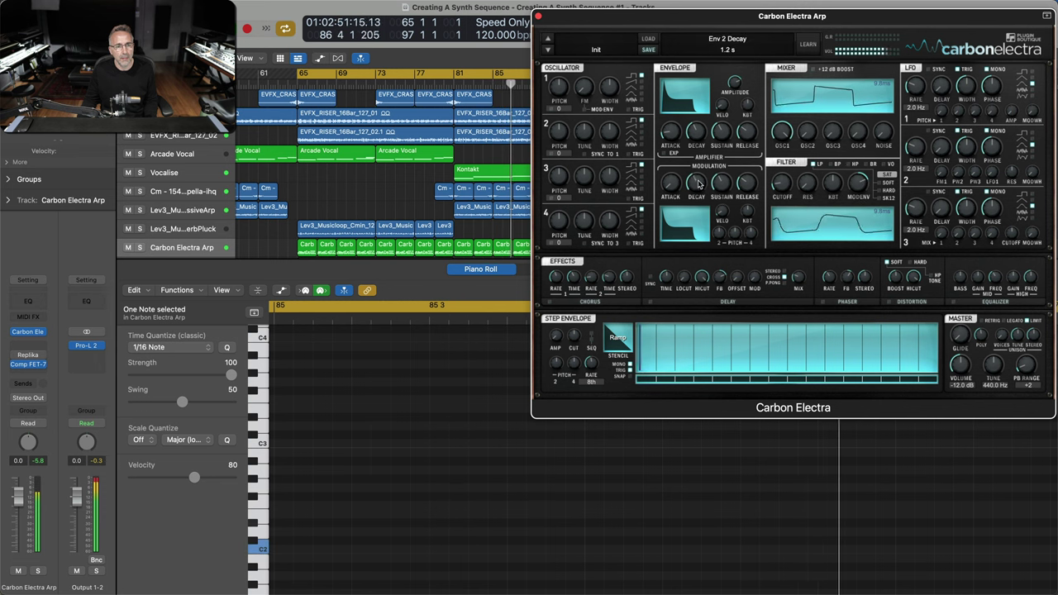
mouse_move(699, 173)
left_mouse_down()
mouse_move(714, 148)
mouse_move(709, 177)
left_mouse_up()
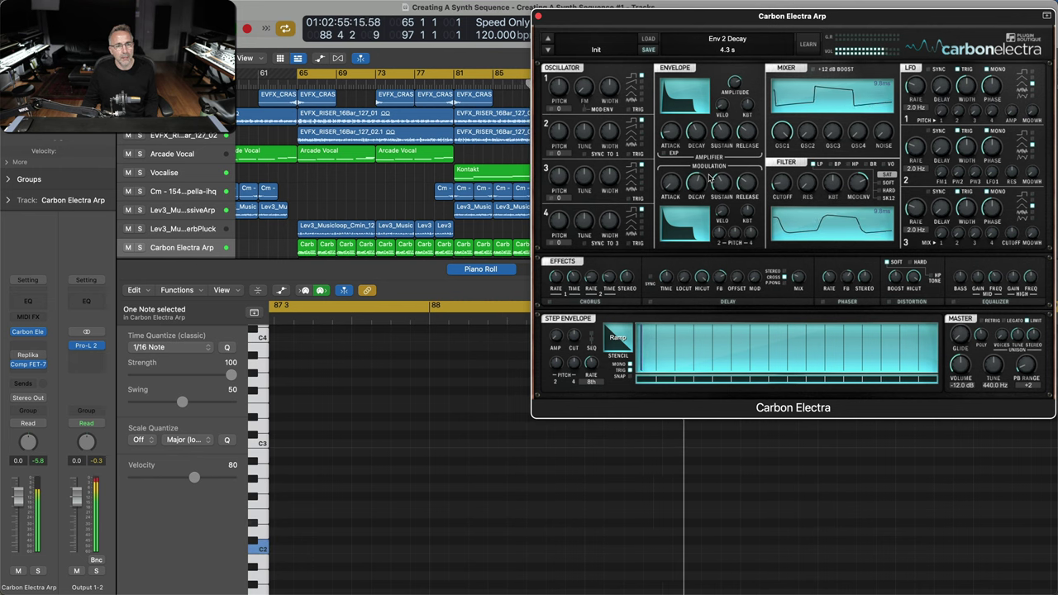
- Solo the Carbon Electra Arp track, then open its Replika delay beside the synth and switch it on
key("s")
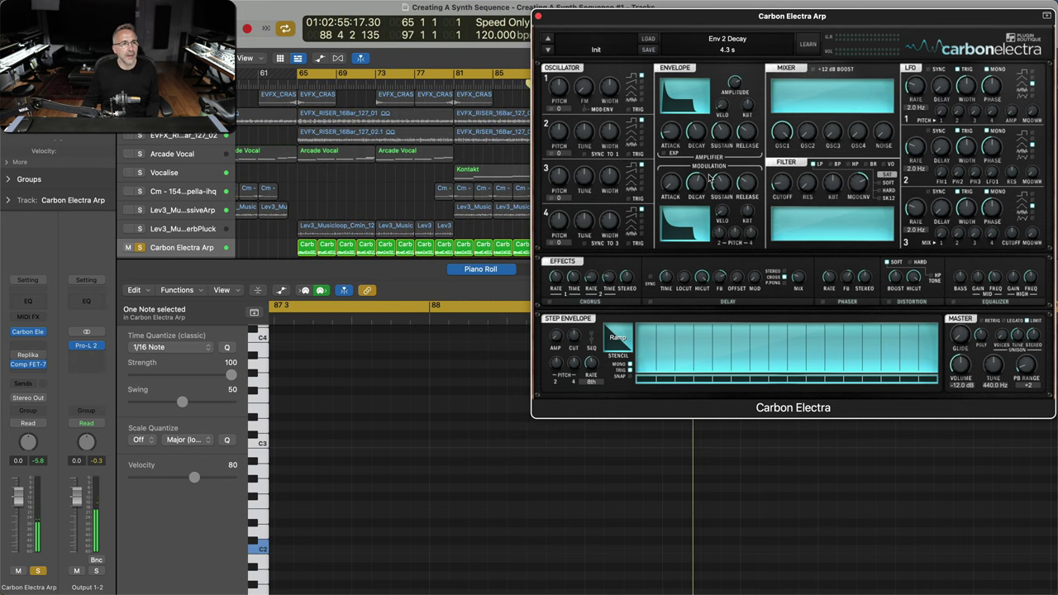
left_click(27, 356)
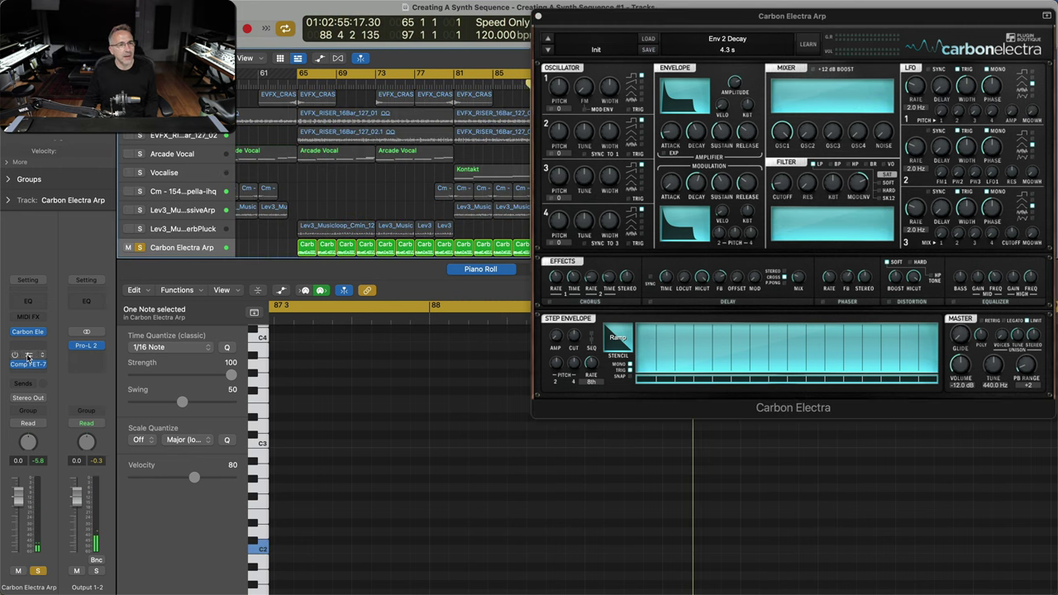
left_click(23, 354)
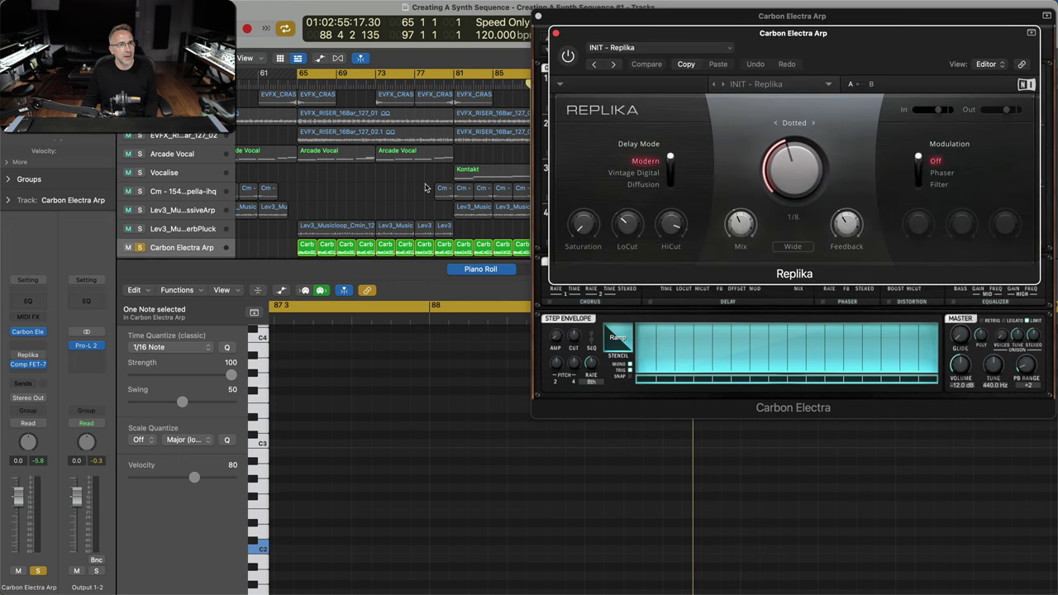
left_click_drag(723, 39, 221, 171)
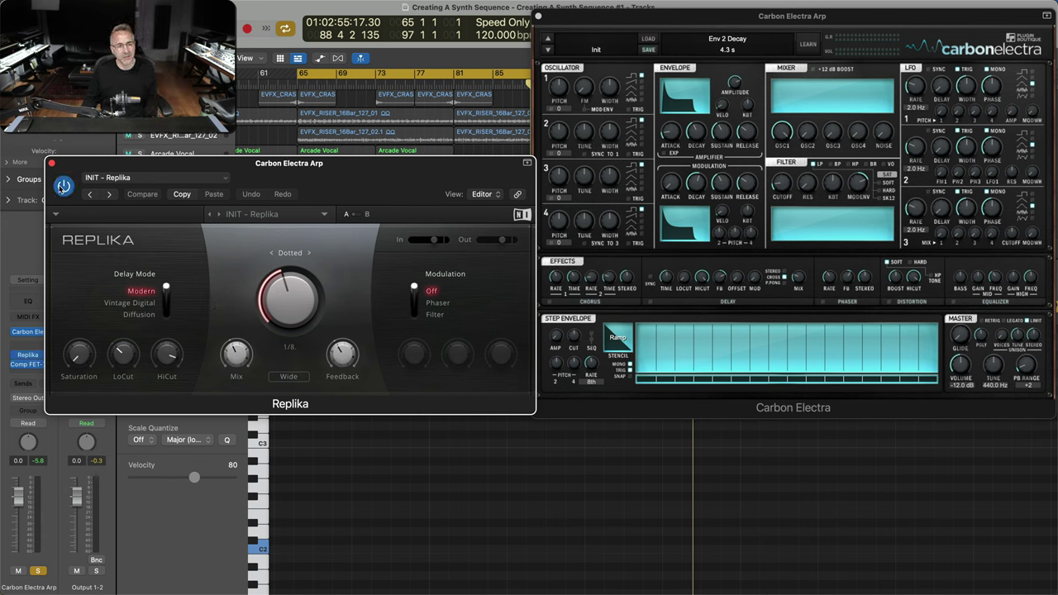
- Adjust the filter cutoff, set the modulation envelope decay to 3.5 s, and lower the filter envelope amount to 36%
left_click(783, 180)
mouse_move(785, 179)
left_mouse_down()
mouse_move(791, 152)
mouse_move(790, 198)
left_mouse_up()
left_click(699, 197)
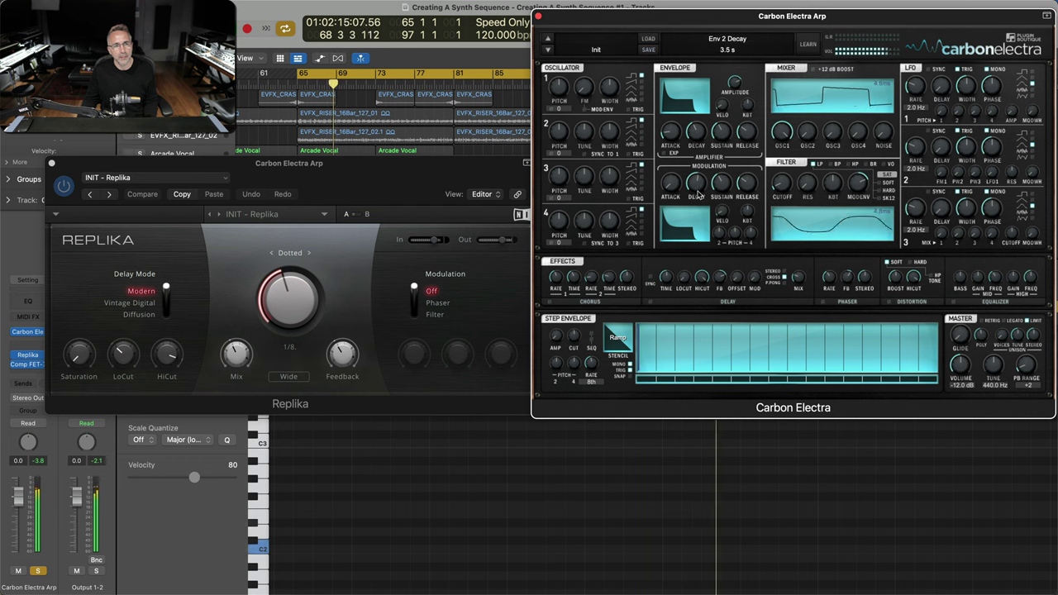
left_click(856, 200)
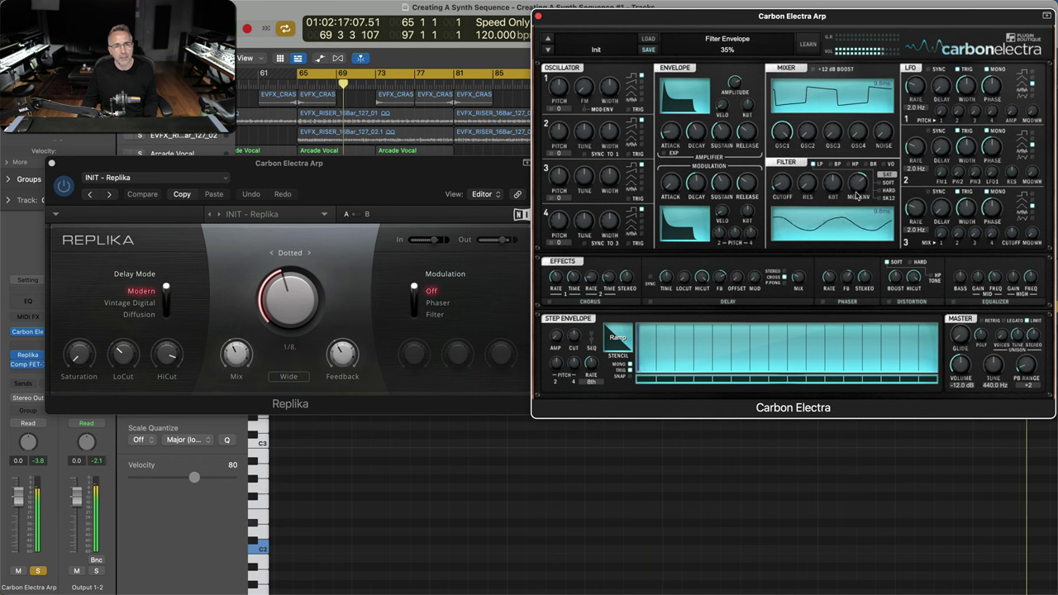
mouse_move(856, 199)
left_mouse_down()
mouse_move(860, 175)
mouse_move(850, 195)
left_mouse_up()
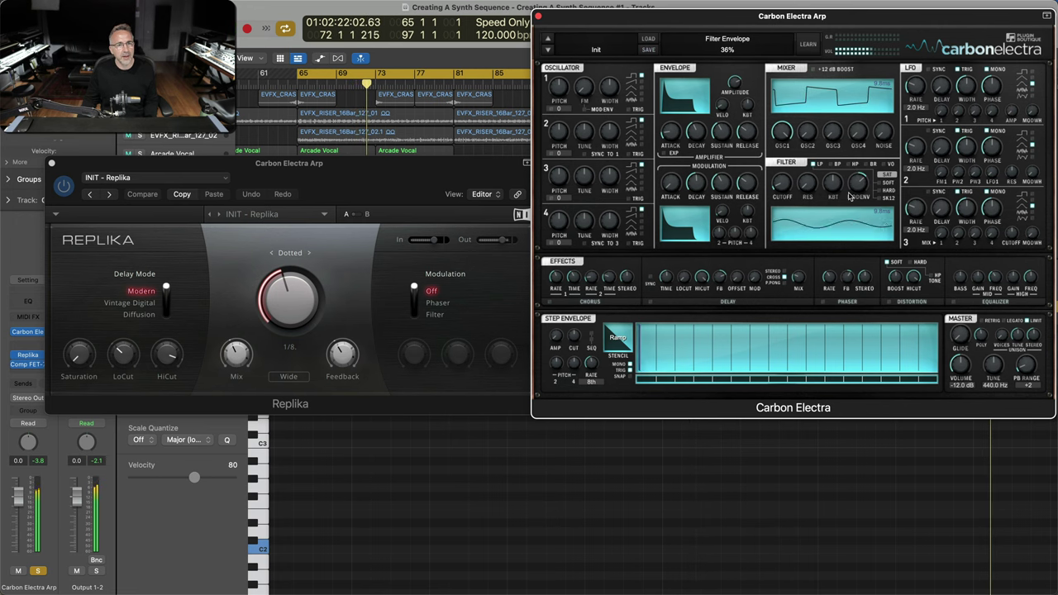
- Close the Replika window, unsolo the Carbon Electra Arp track, and play the full mix
left_click(53, 165)
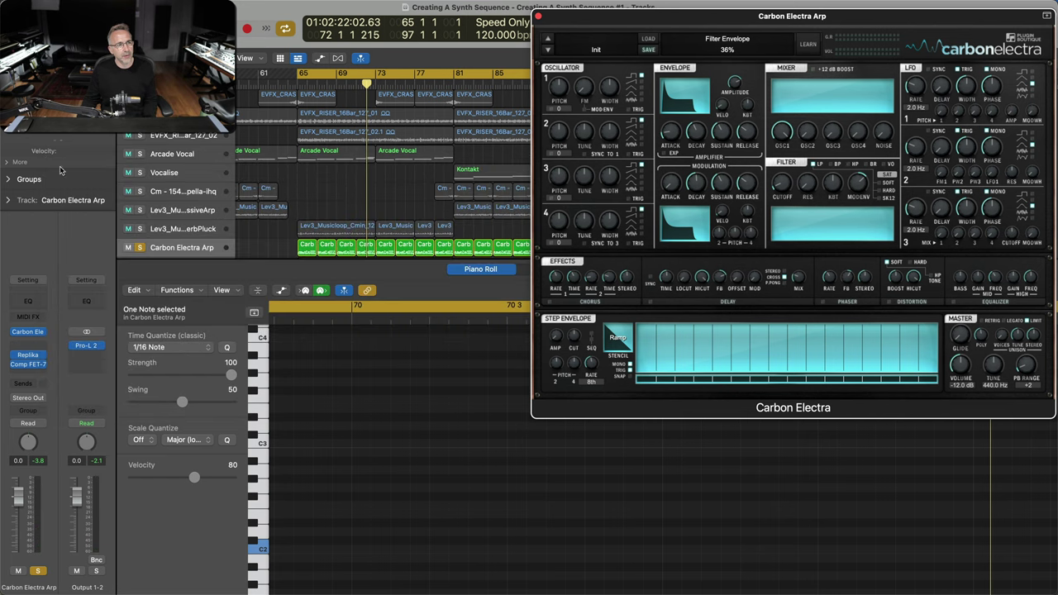
left_click(140, 248)
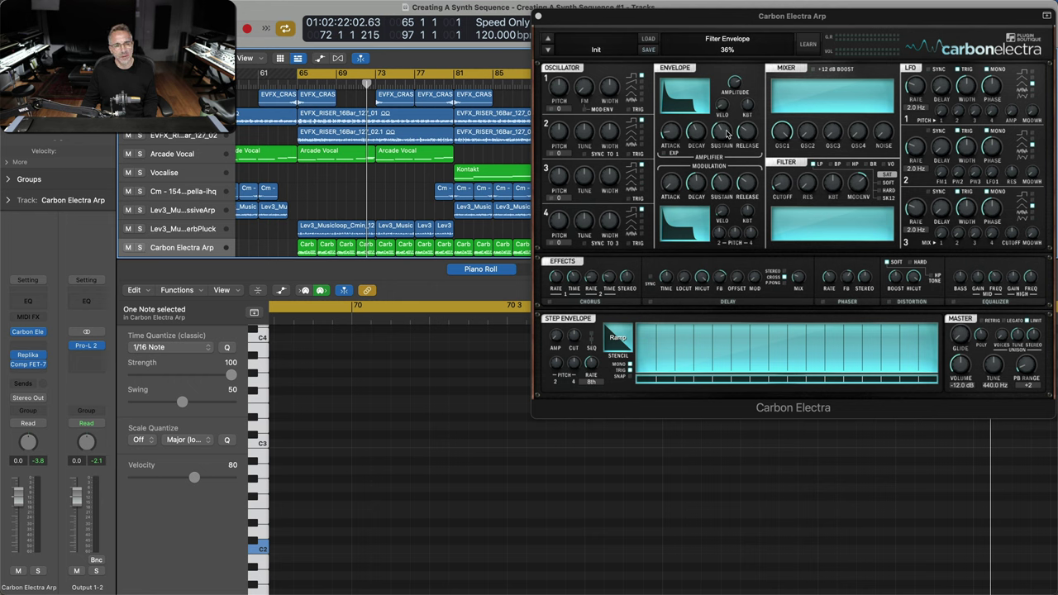
key("space")
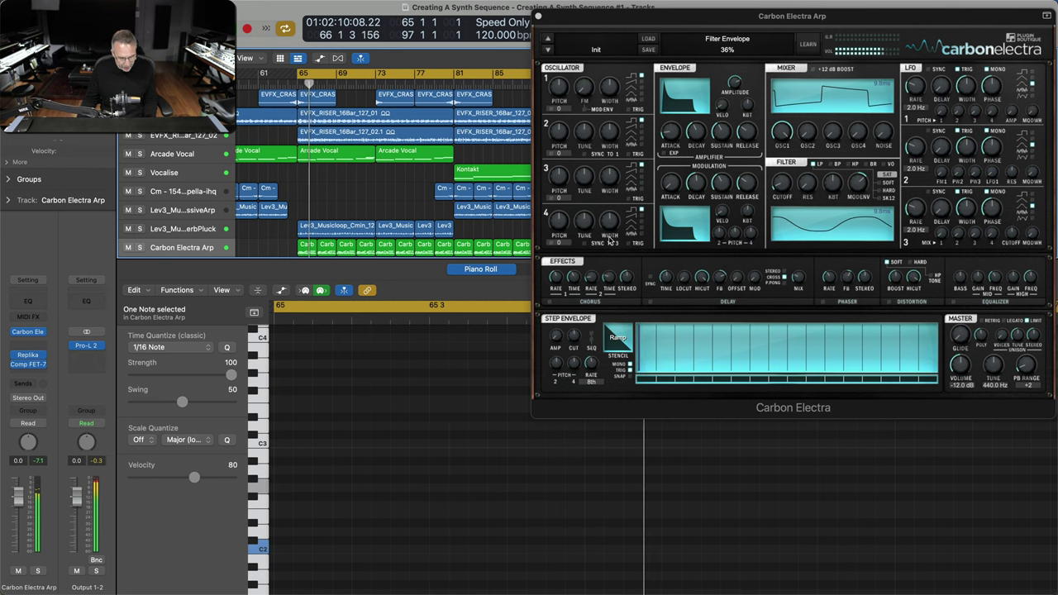
- Hide the piano roll and mixer editor area, and raise the synth's filter envelope amount to 79% during playback
key("x")
key("x")
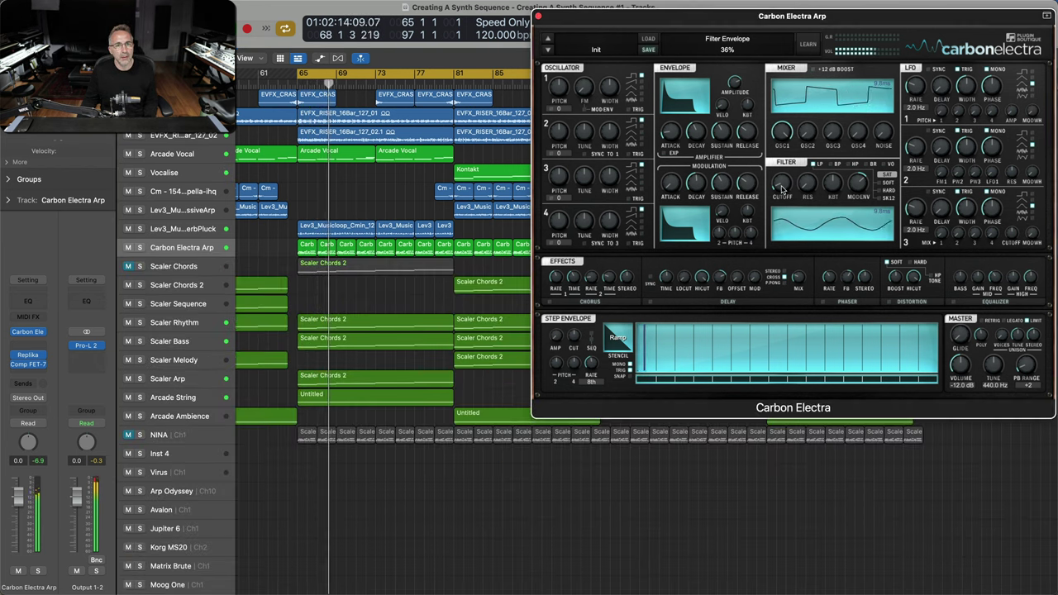
left_click_drag(782, 190, 782, 203)
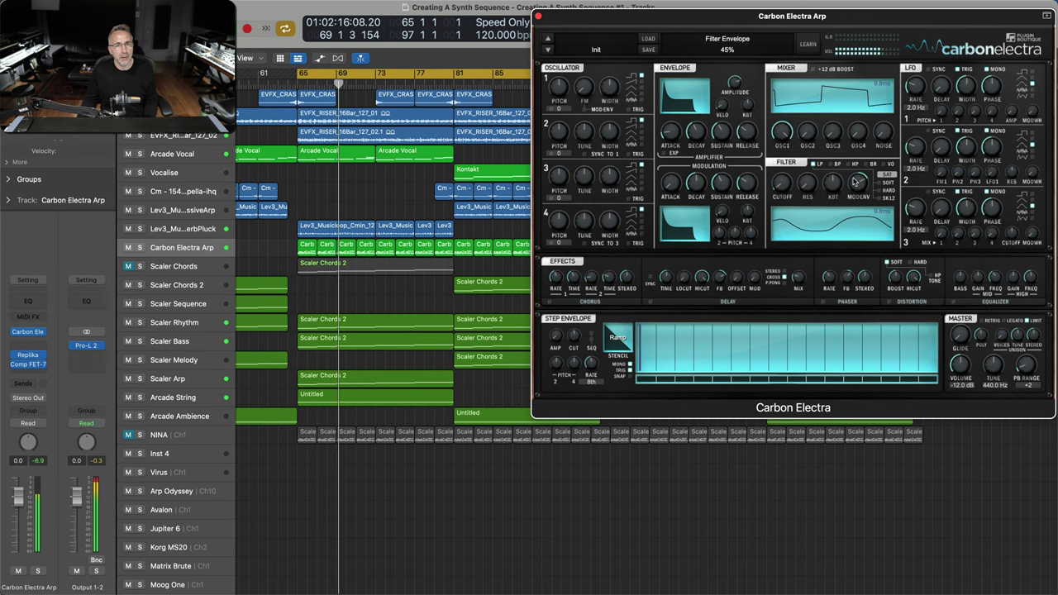
left_click_drag(855, 182, 856, 161)
- Mute the two EVFX riser tracks, 127_01 and 127_02
scroll(380, 330, "up", 2)
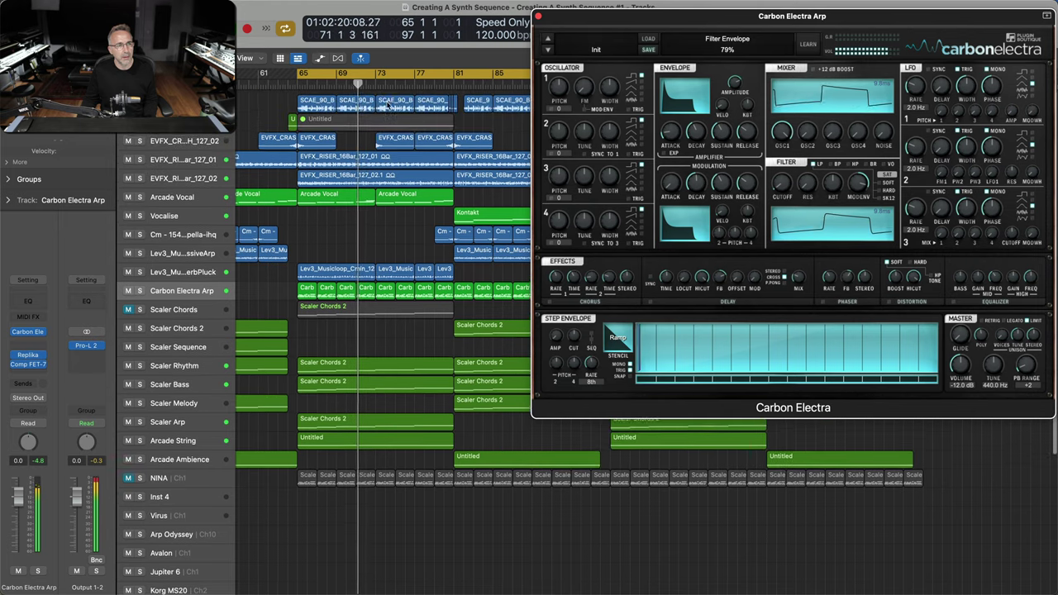
left_click(128, 154)
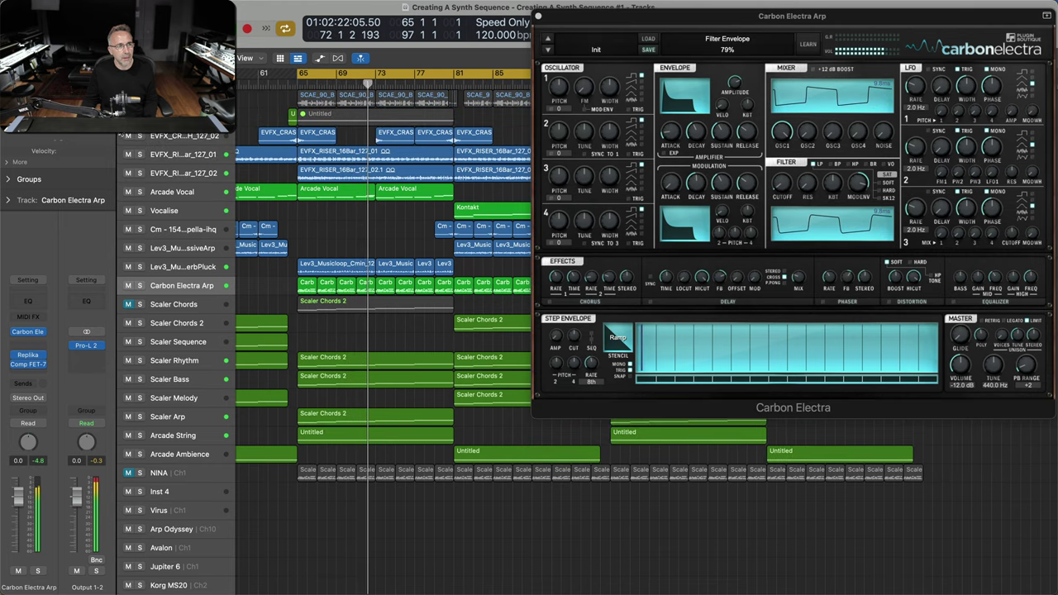
left_click(128, 173)
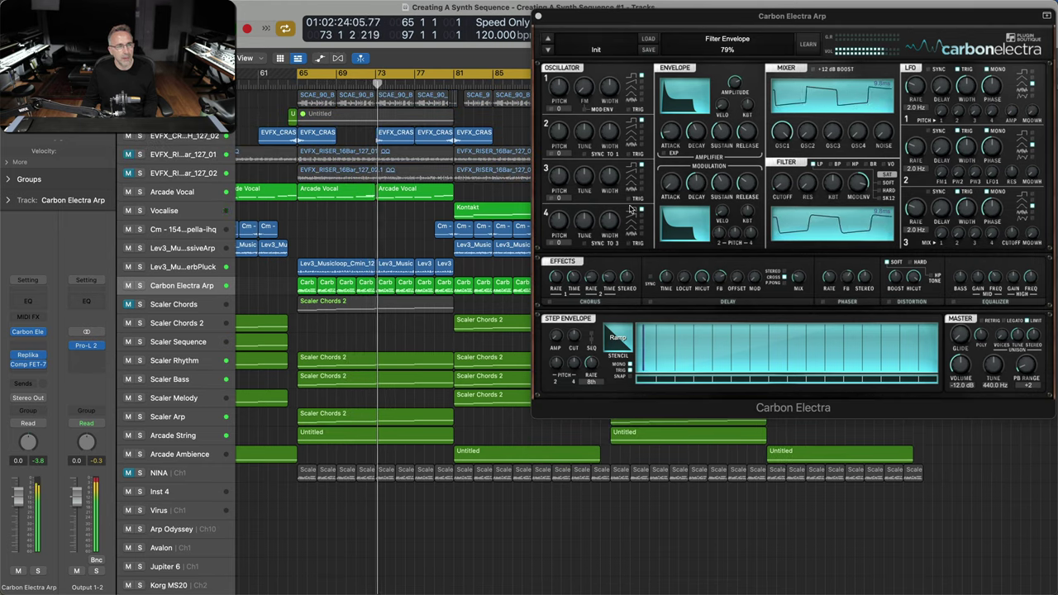
- Sweep the filter cutoff up to 26.6 kHz, adjust the filter envelope amount, and bring the cutoff back down to 25.0 Hz
left_click(779, 190)
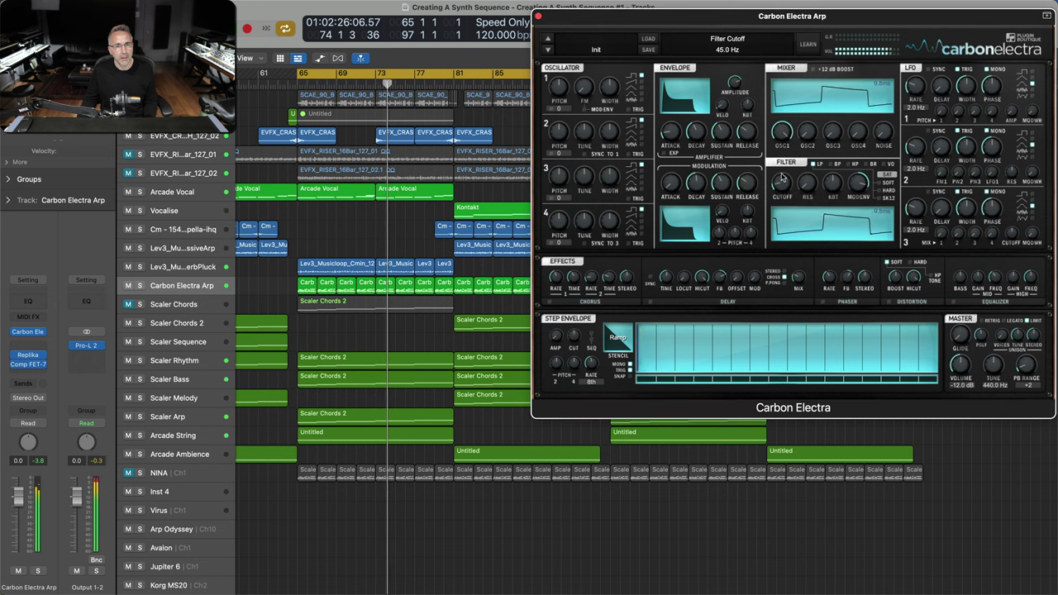
left_click_drag(783, 162, 793, 92)
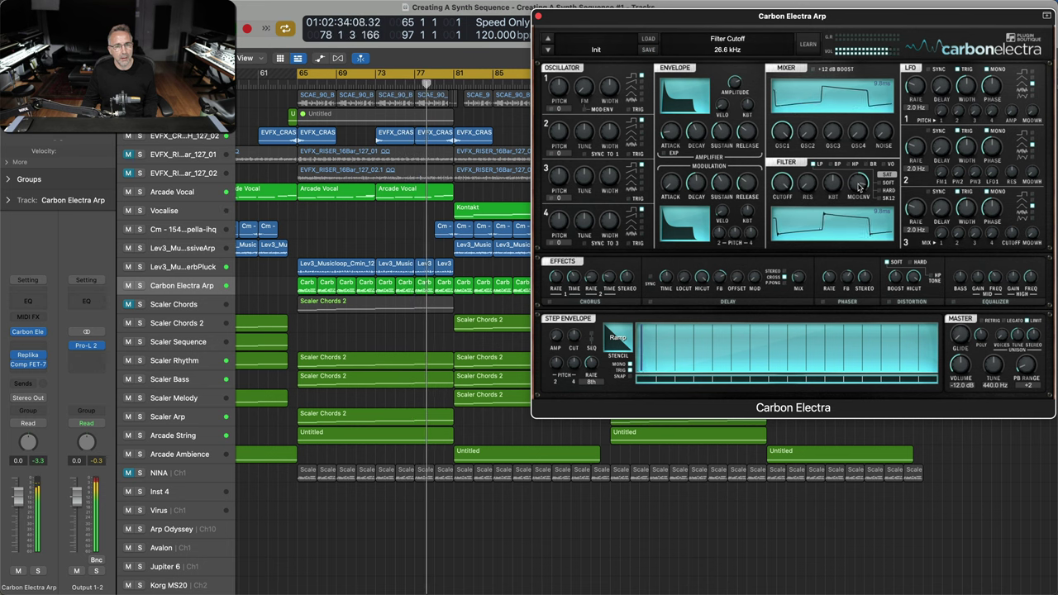
left_click_drag(860, 189, 860, 176)
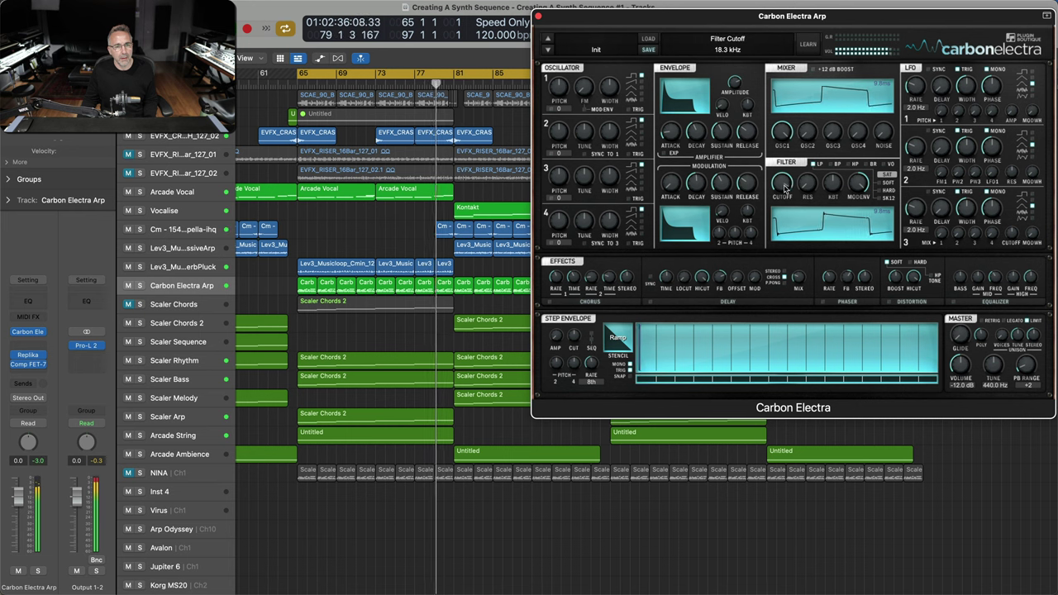
left_click_drag(786, 189, 787, 209)
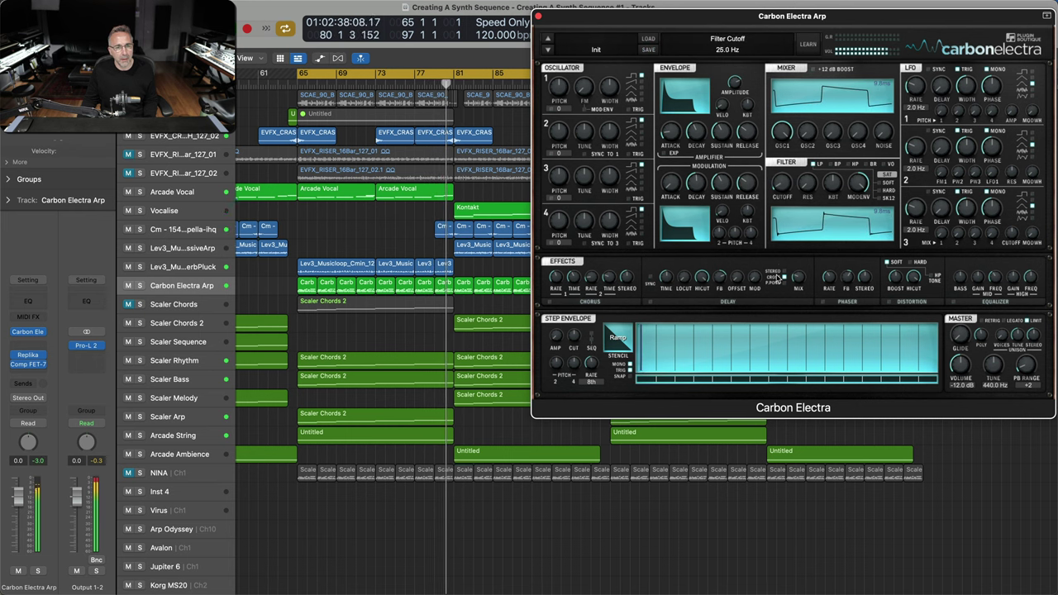
- Vary the modulation envelope decay from 1.0 s up to 6.0 s during playback and open the filter cutoff to 23.8 kHz
left_click_drag(697, 187, 697, 152)
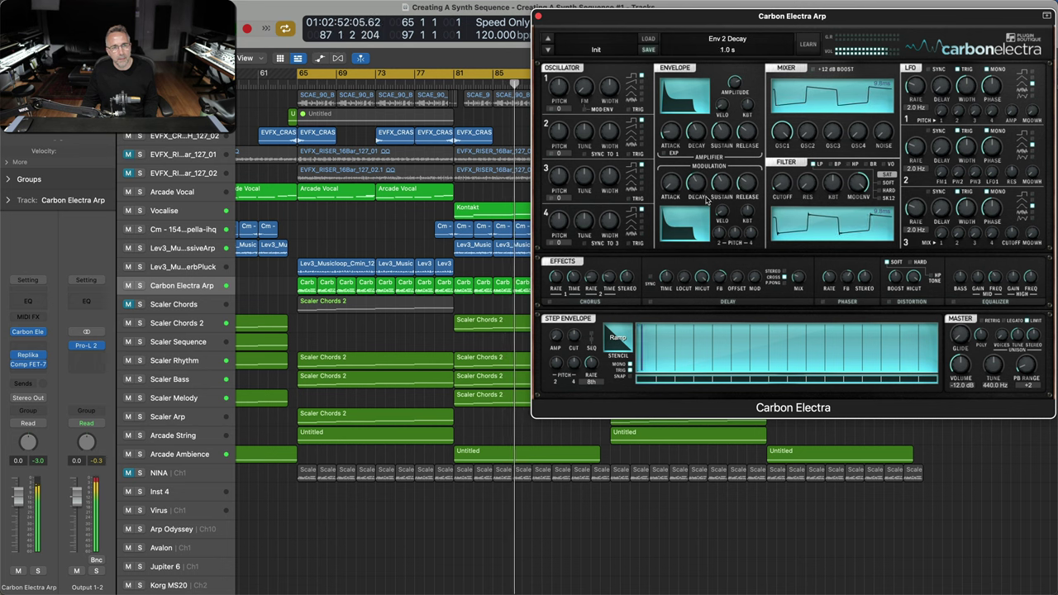
mouse_move(703, 176)
left_mouse_down()
mouse_move(713, 217)
mouse_move(711, 174)
mouse_move(707, 192)
left_mouse_up()
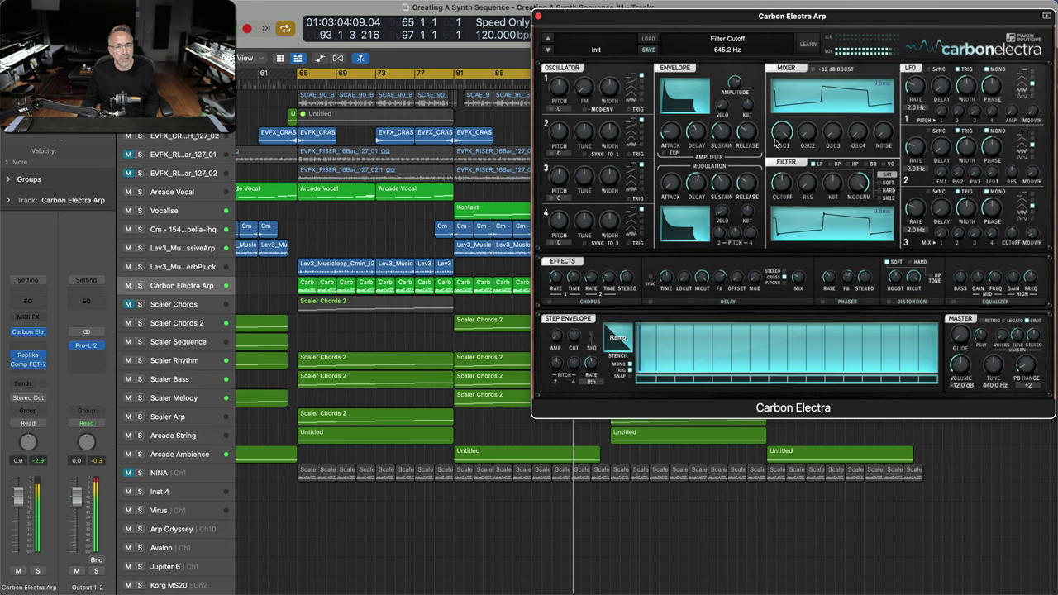
left_click_drag(777, 142, 778, 99)
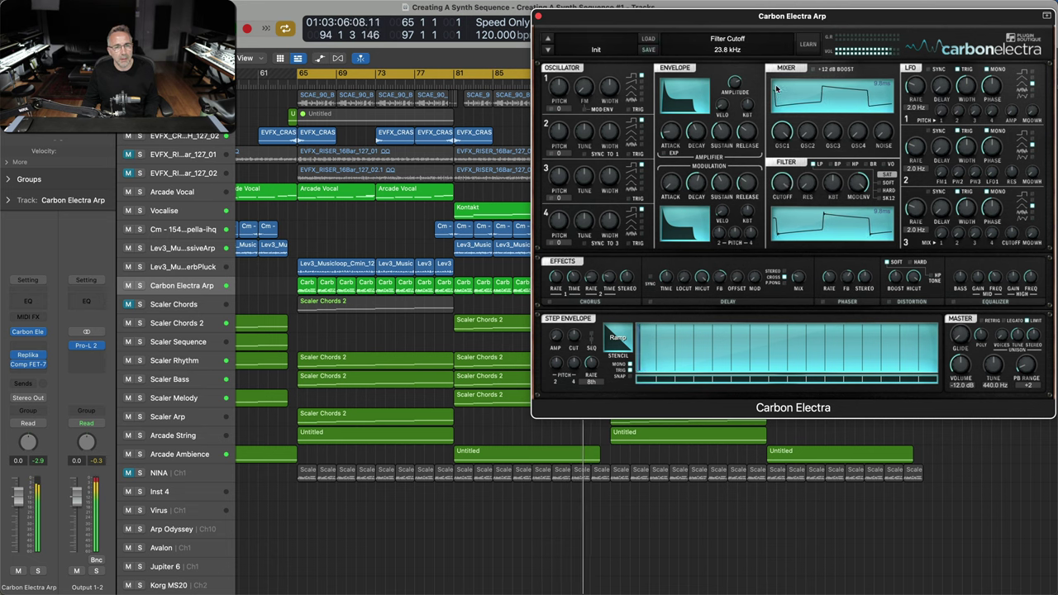
left_click_drag(697, 187, 696, 176)
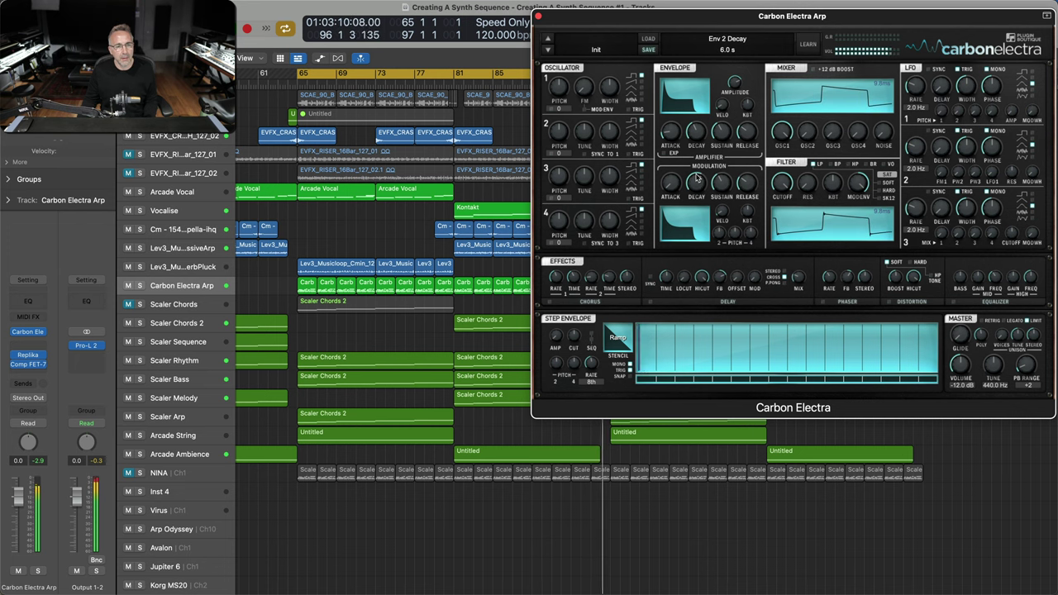